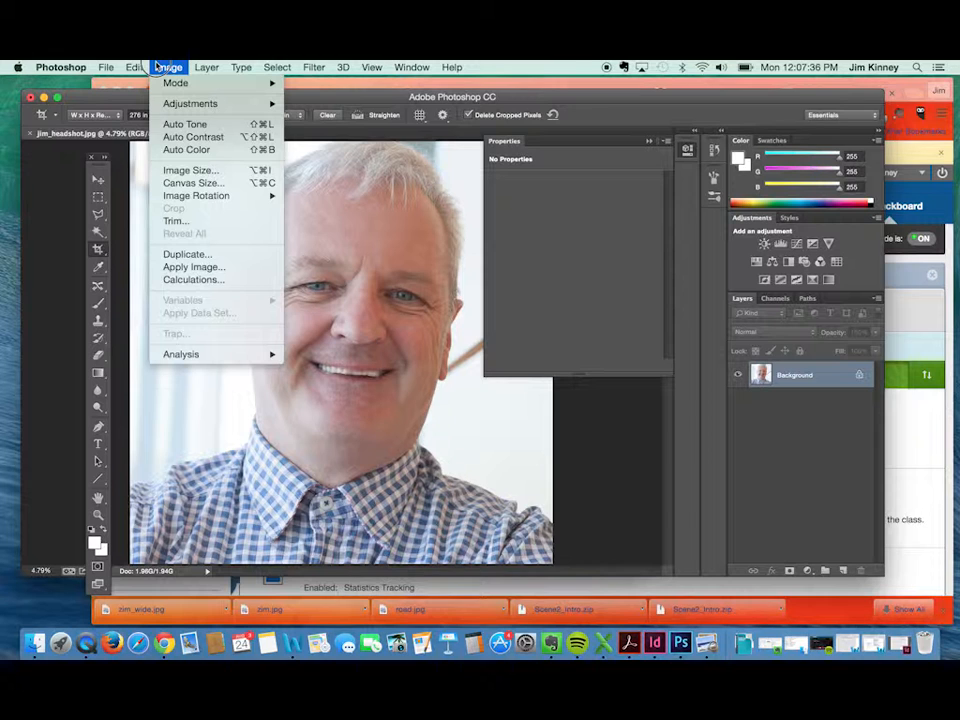
# Convert the headshot from RGB to Grayscale mode, discarding its color information.
pyautogui.moveTo(172, 83)
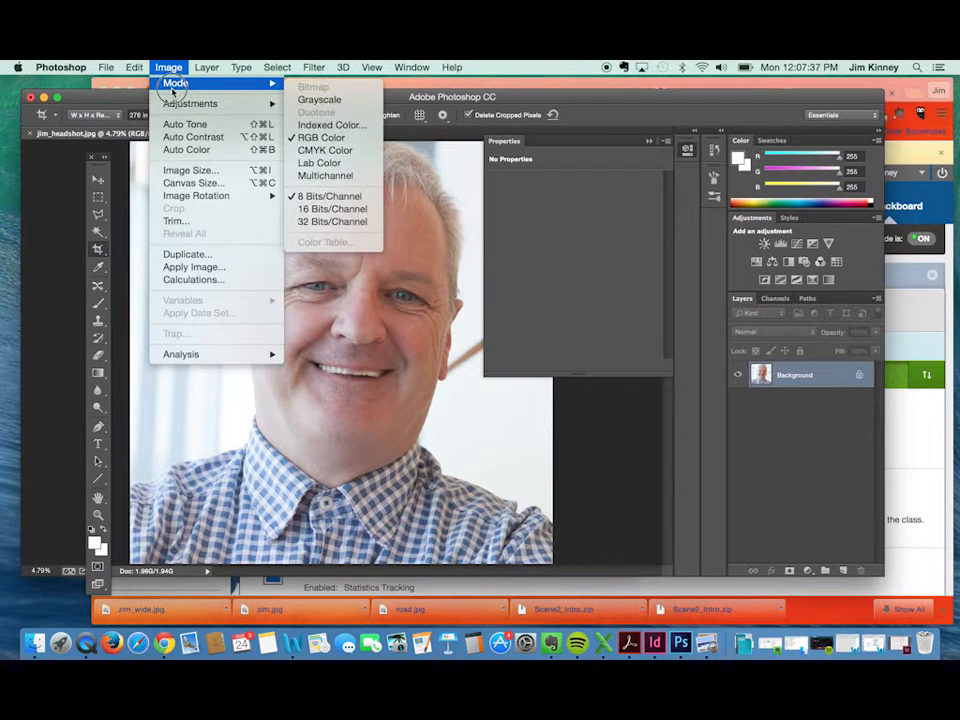
pyautogui.click(331, 100)
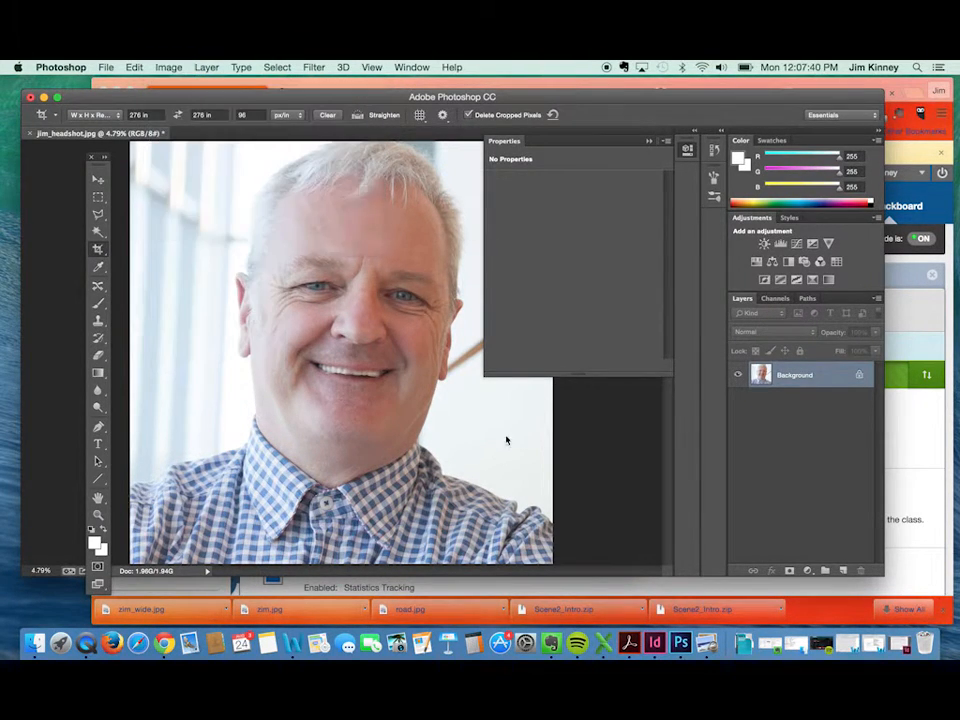
pyautogui.click(578, 301)
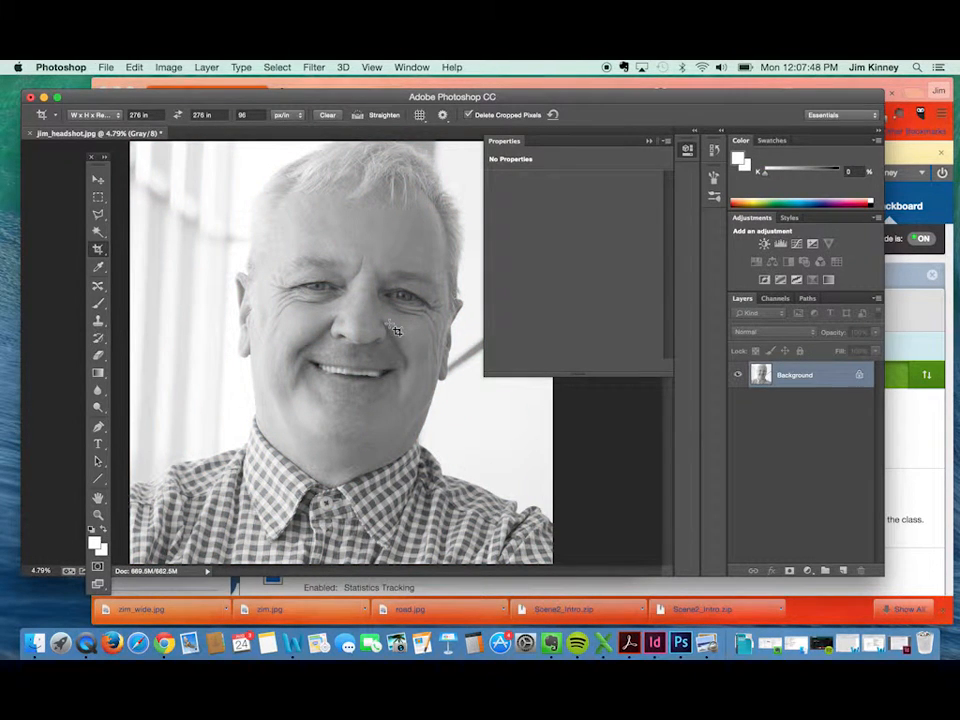
# Start converting the grayscale headshot to Duotone mode and set the duotone type to Duotone.
pyautogui.click(170, 67)
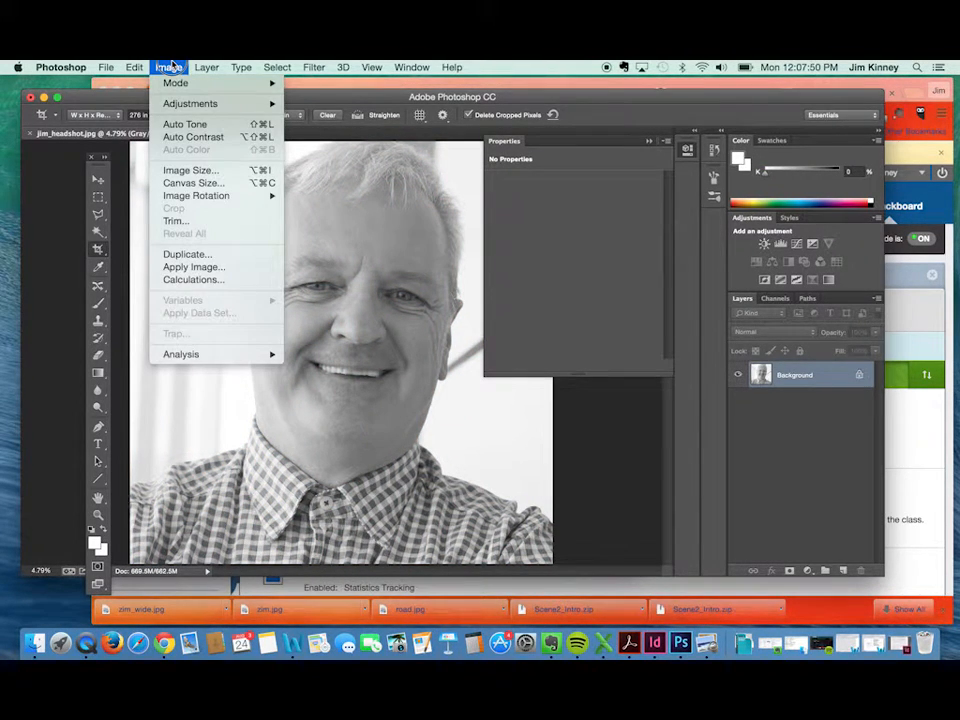
pyautogui.moveTo(210, 83)
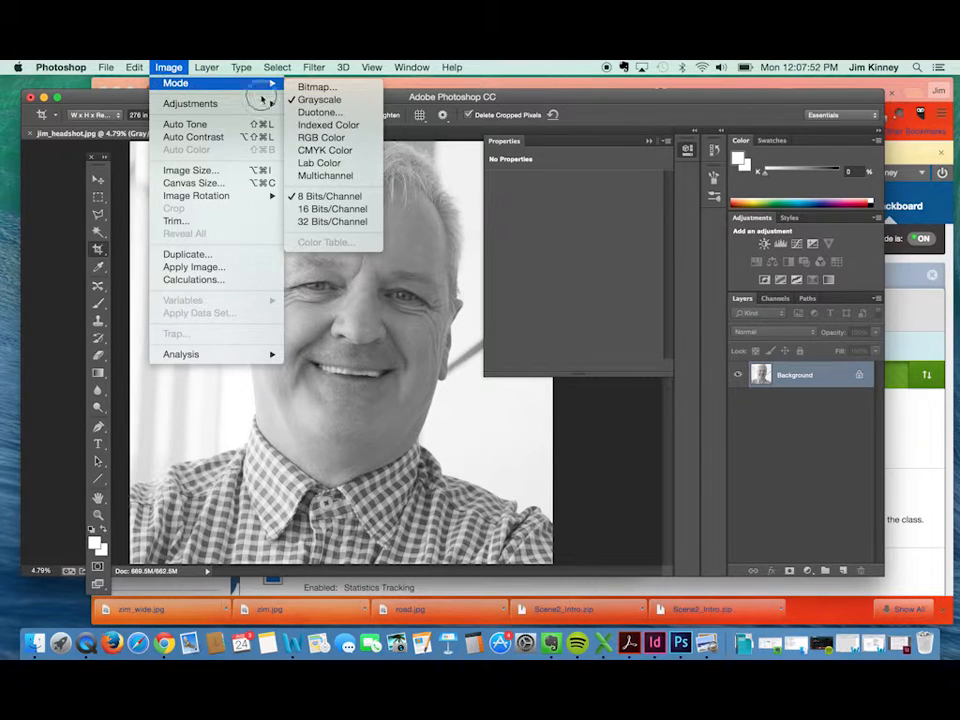
pyautogui.click(313, 114)
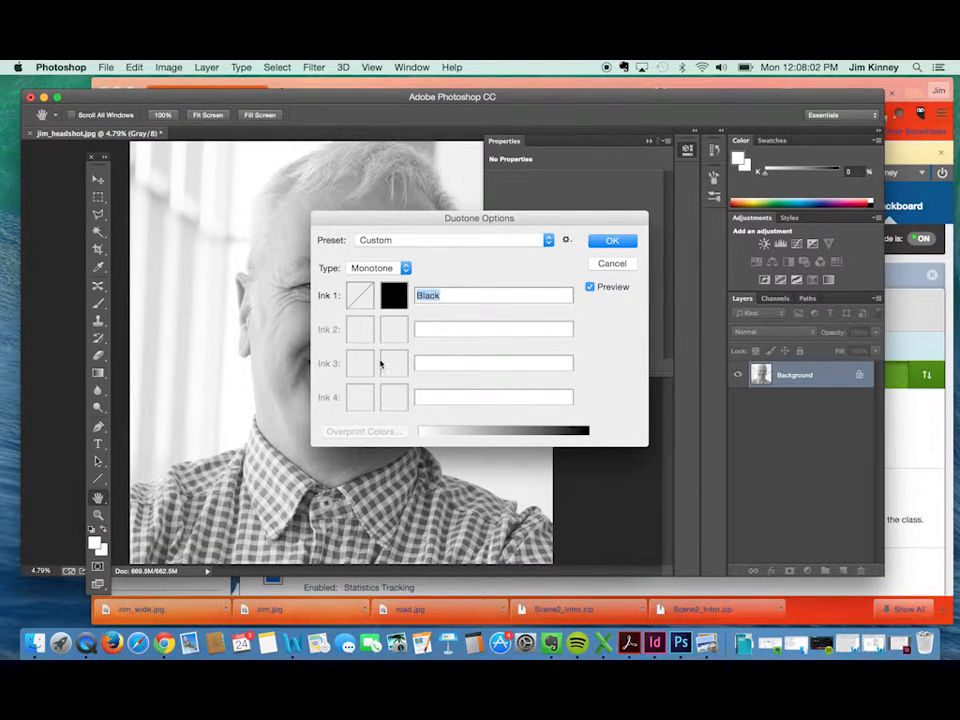
pyautogui.click(396, 268)
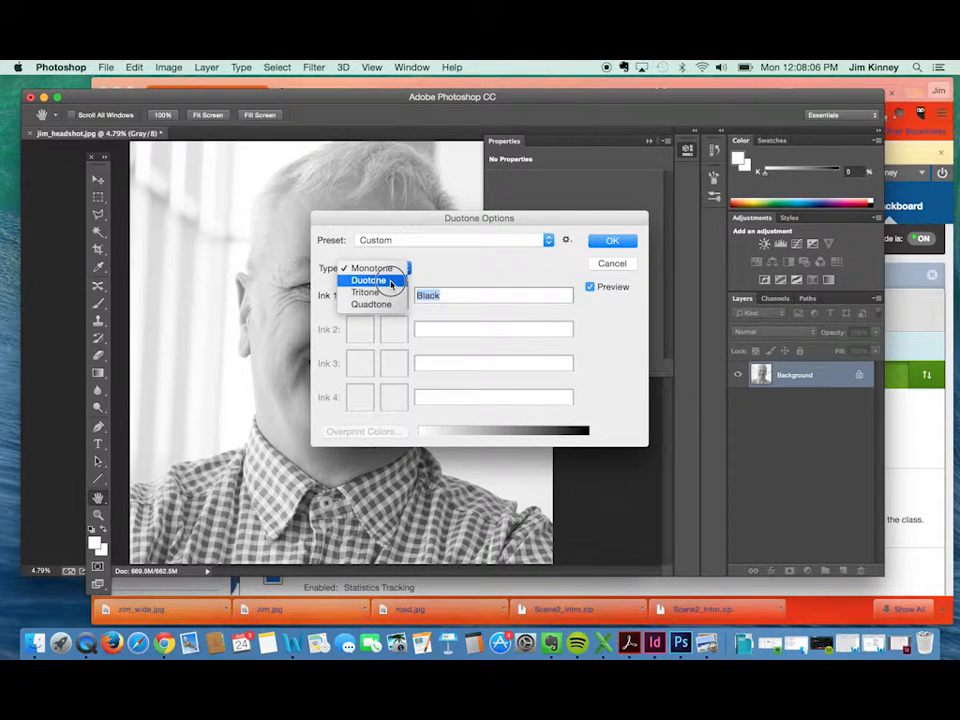
pyautogui.click(388, 281)
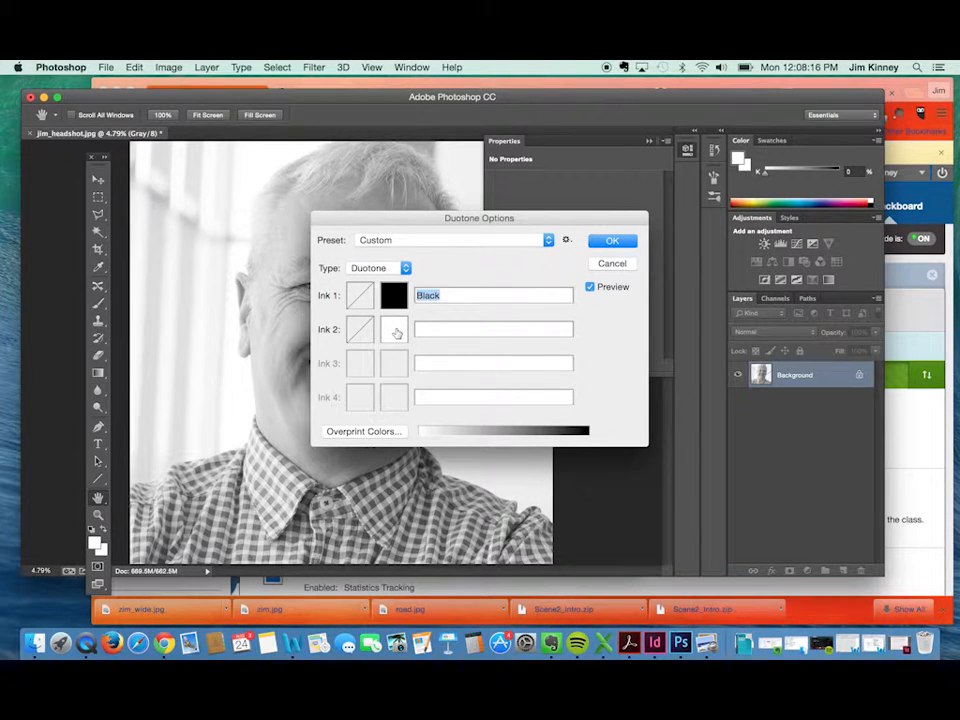
# Open the Ink 2 color picker and look at the blue Analytical quadrant in wholebrain.jpg as a color reference.
pyautogui.click(394, 331)
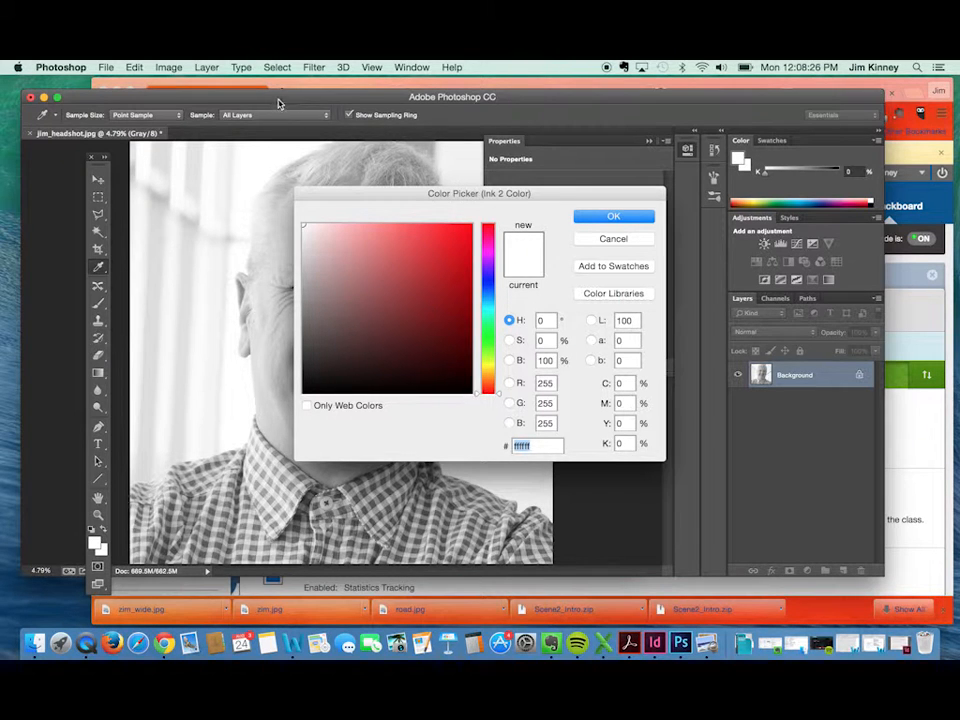
pyautogui.moveTo(279, 99); pyautogui.dragTo(296, 362)
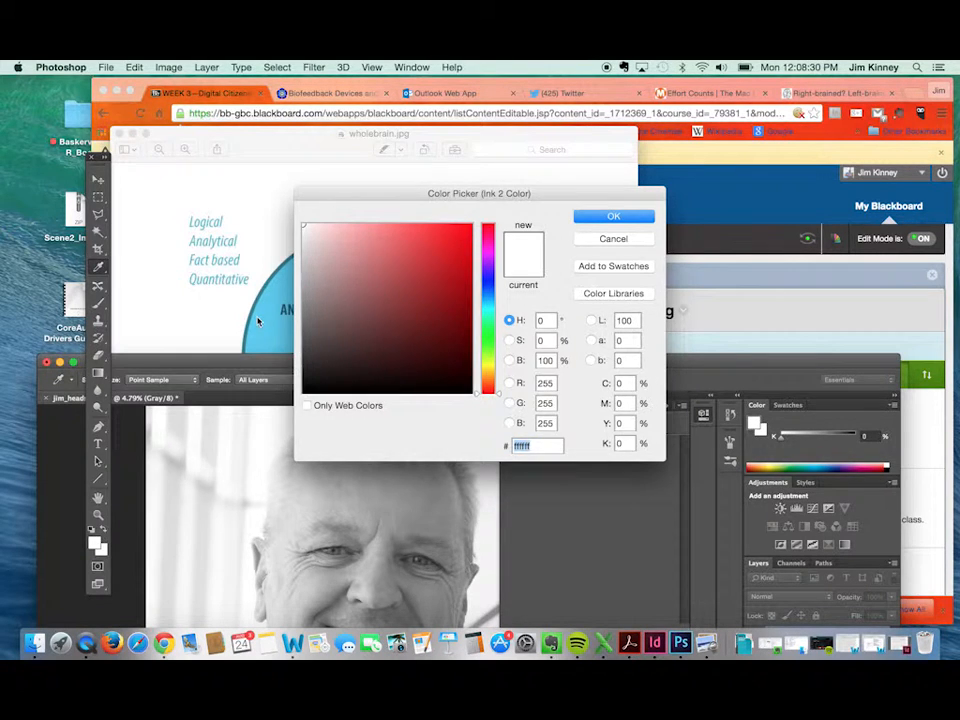
pyautogui.click(262, 326)
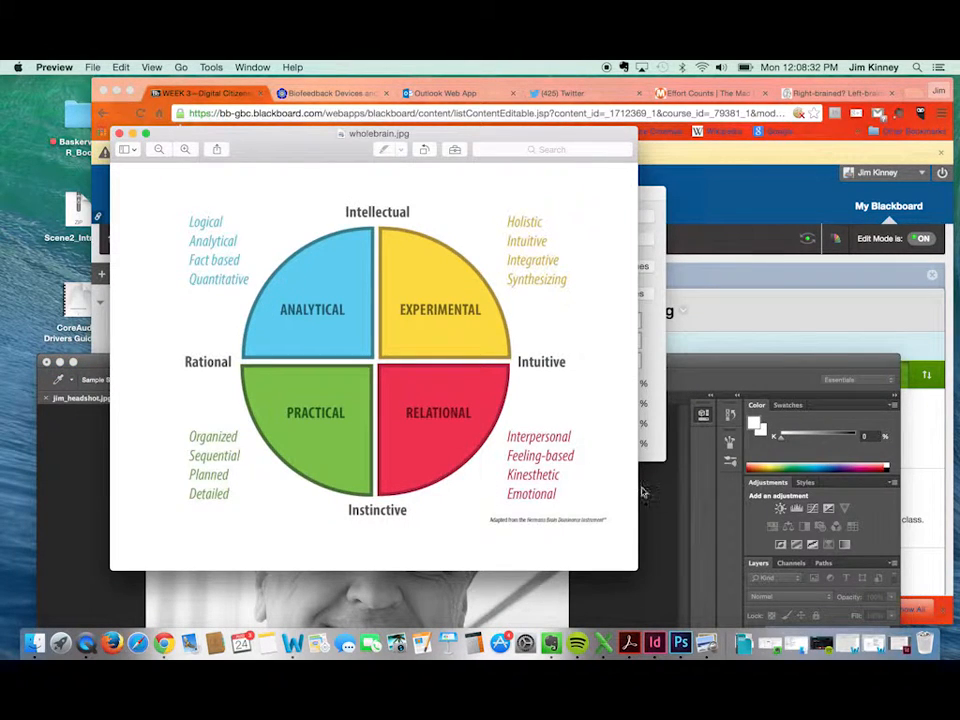
pyautogui.click(665, 530)
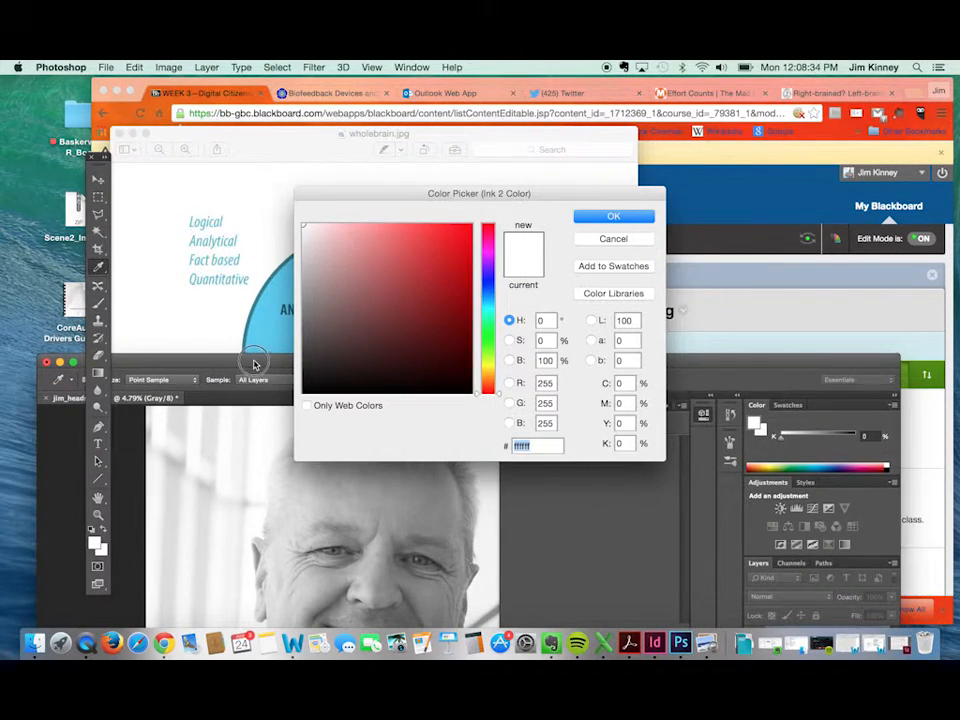
pyautogui.moveTo(255, 356); pyautogui.dragTo(247, 151)
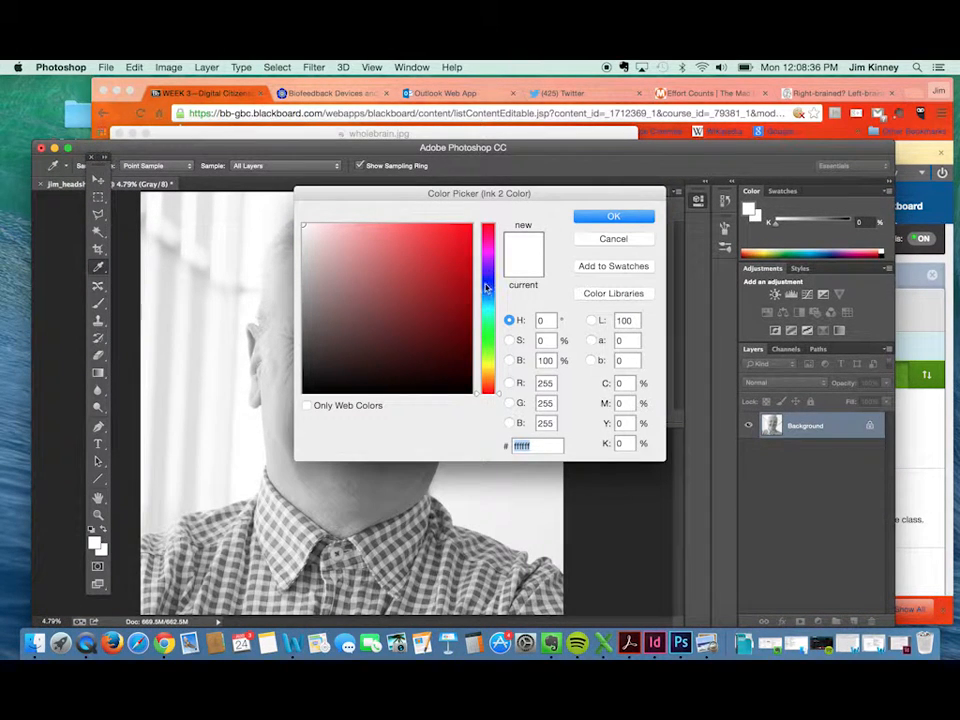
# Set the Ink 2 color to light blue 68b9df and move the Duotone Options dialog off the face.
pyautogui.click(488, 300)
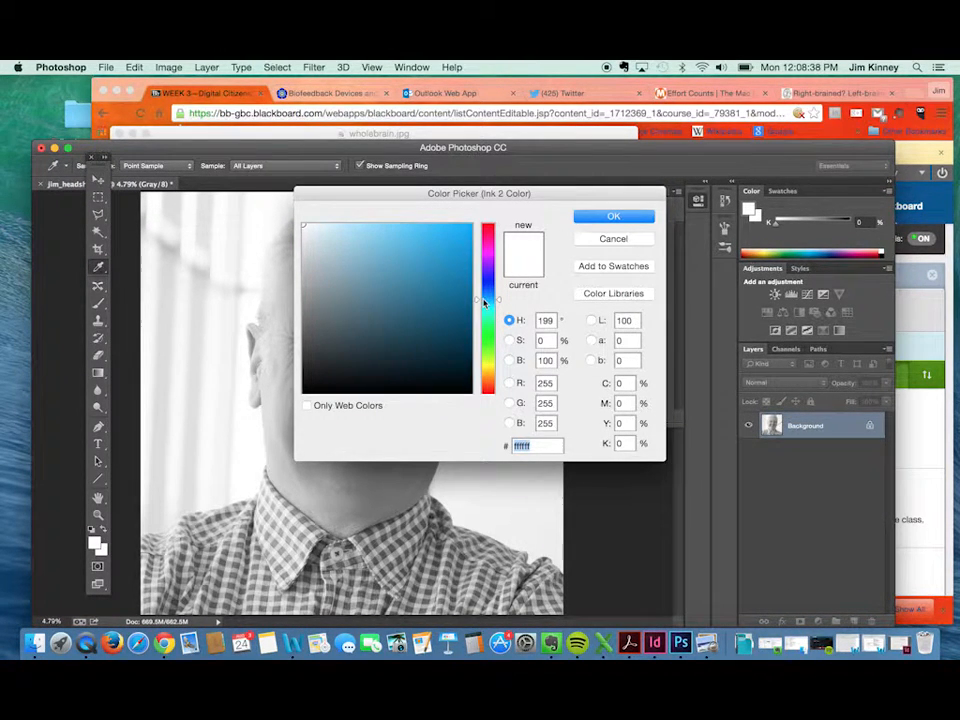
pyautogui.click(404, 239)
pyautogui.moveTo(404, 239); pyautogui.dragTo(384, 237)
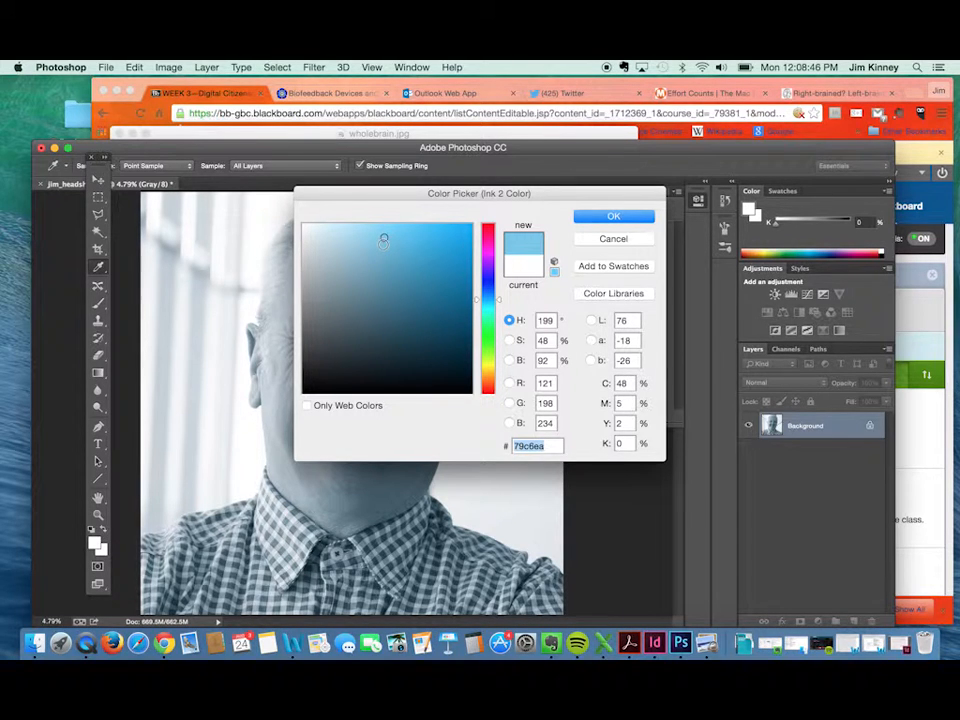
pyautogui.moveTo(384, 240); pyautogui.dragTo(392, 245)
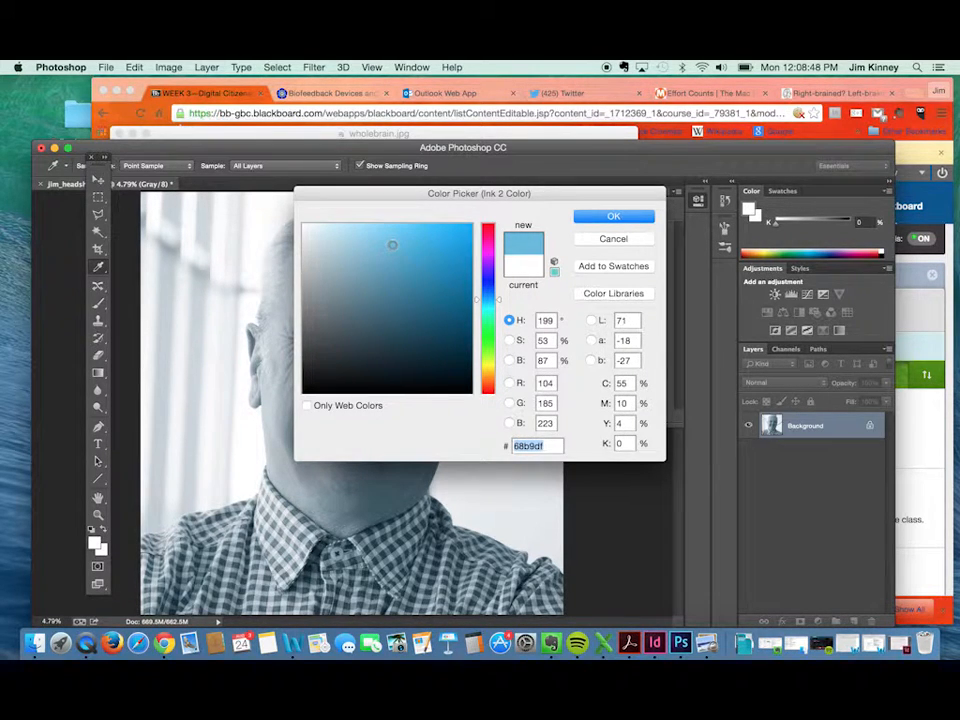
pyautogui.click(613, 216)
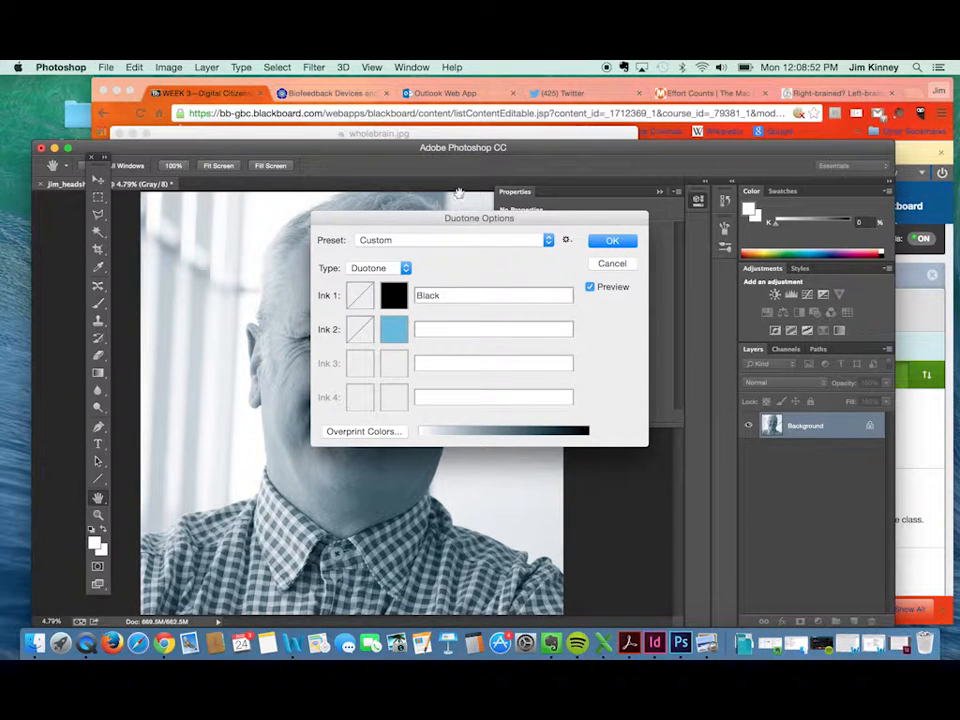
pyautogui.click(451, 222)
pyautogui.moveTo(451, 222); pyautogui.dragTo(579, 180)
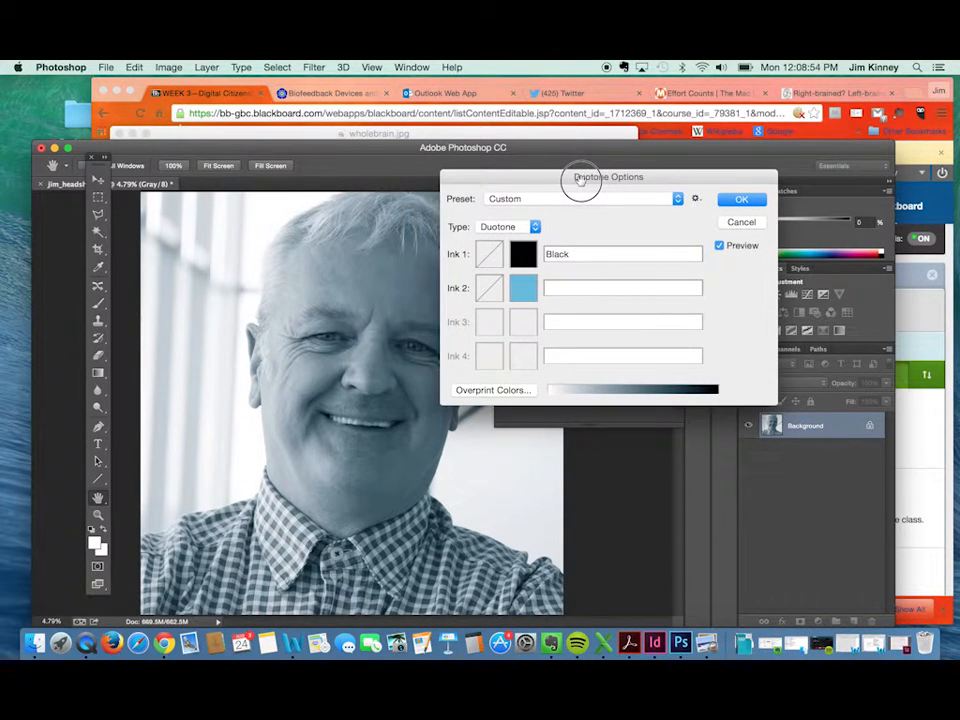
pyautogui.click(488, 288)
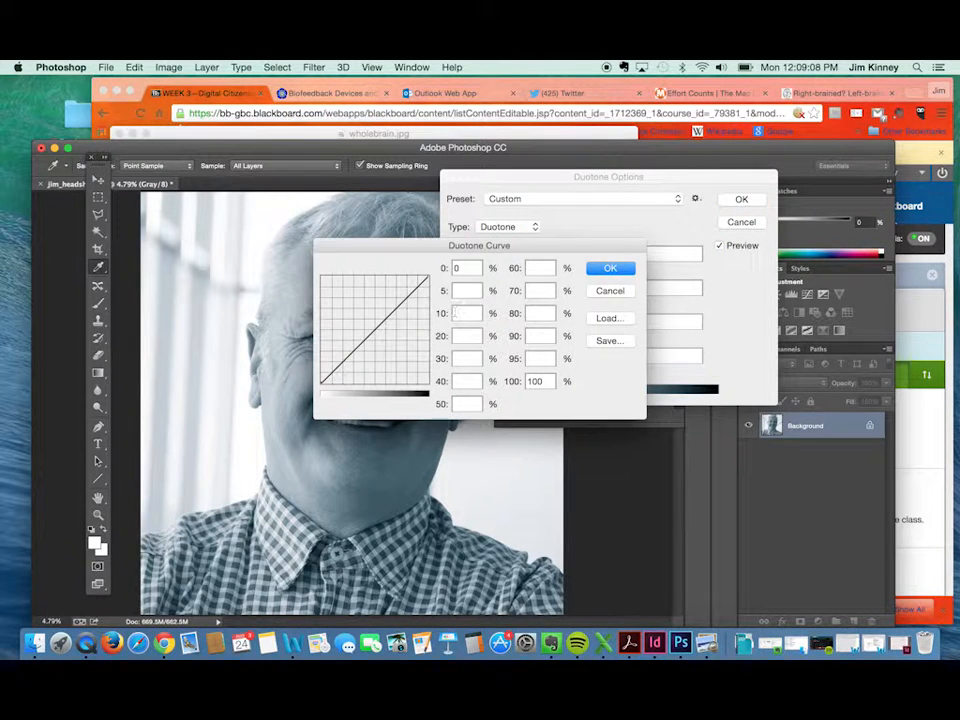
pyautogui.moveTo(381, 331); pyautogui.dragTo(360, 298)
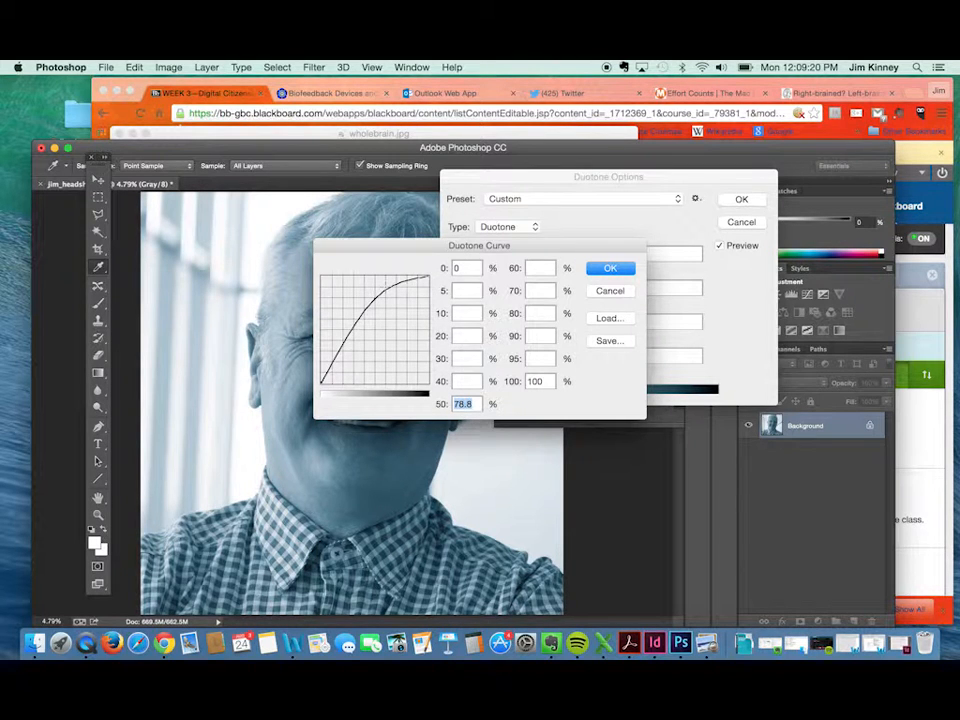
pyautogui.moveTo(386, 290); pyautogui.dragTo(392, 359)
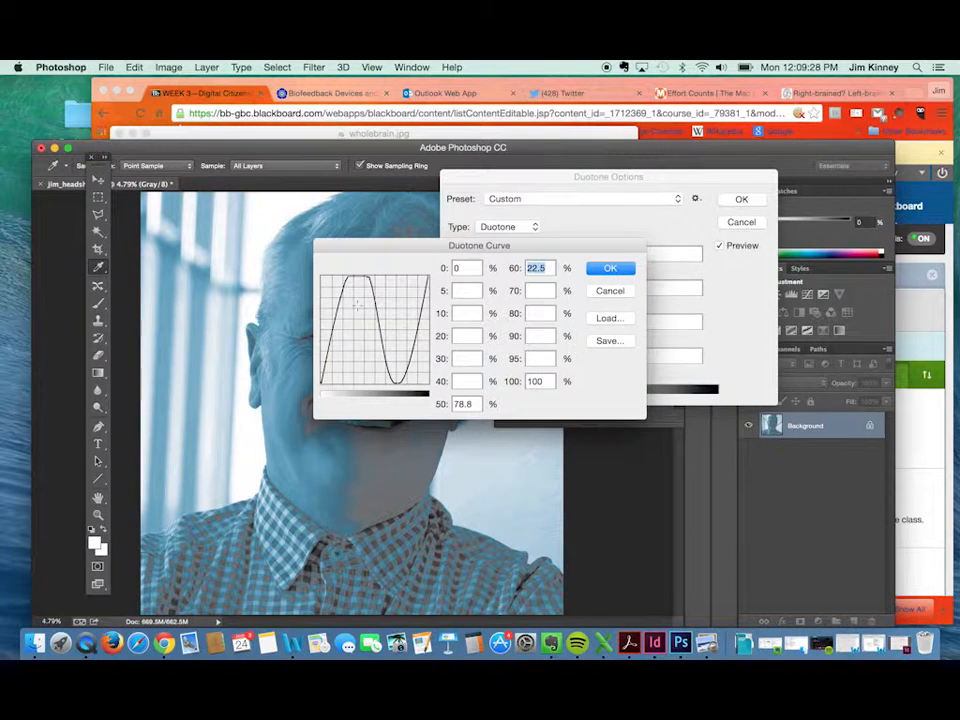
pyautogui.moveTo(321, 279); pyautogui.dragTo(324, 384)
pyautogui.moveTo(395, 326); pyautogui.dragTo(491, 405)
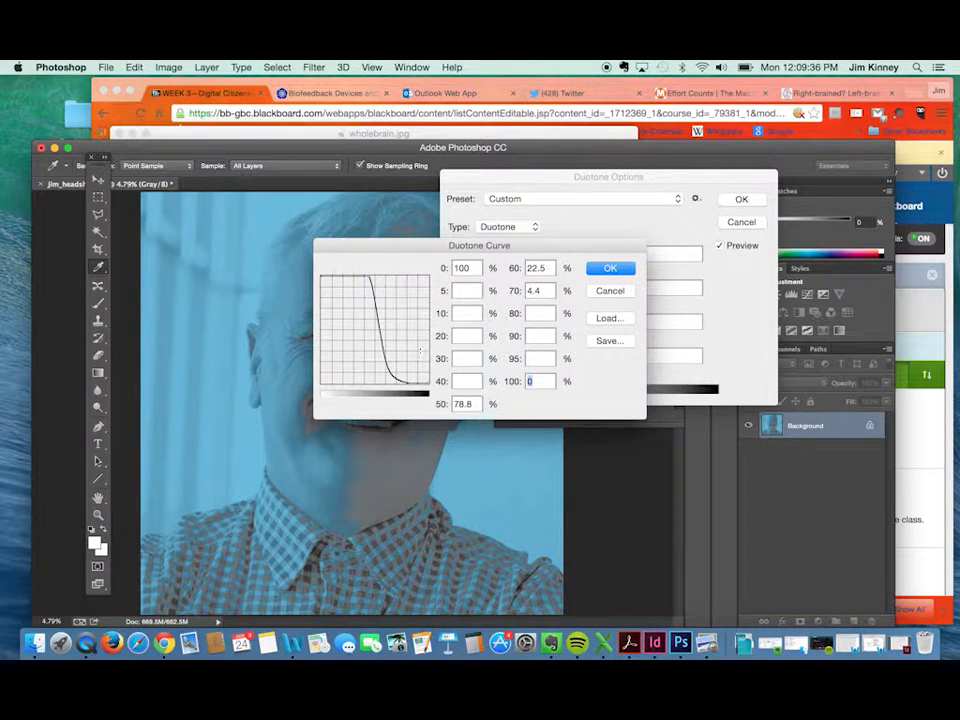
pyautogui.moveTo(355, 279)
pyautogui.mouseDown()
pyautogui.moveTo(321, 268)
pyautogui.moveTo(351, 274)
pyautogui.mouseUp()
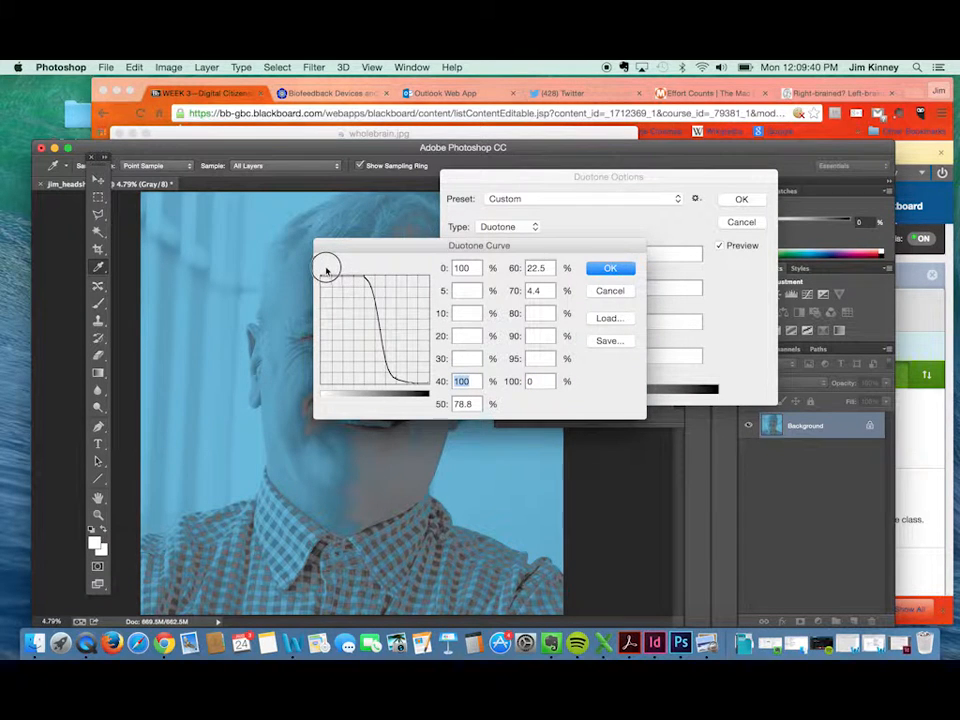
pyautogui.moveTo(381, 249)
pyautogui.mouseDown()
pyautogui.moveTo(568, 253)
pyautogui.moveTo(551, 279)
pyautogui.mouseUp()
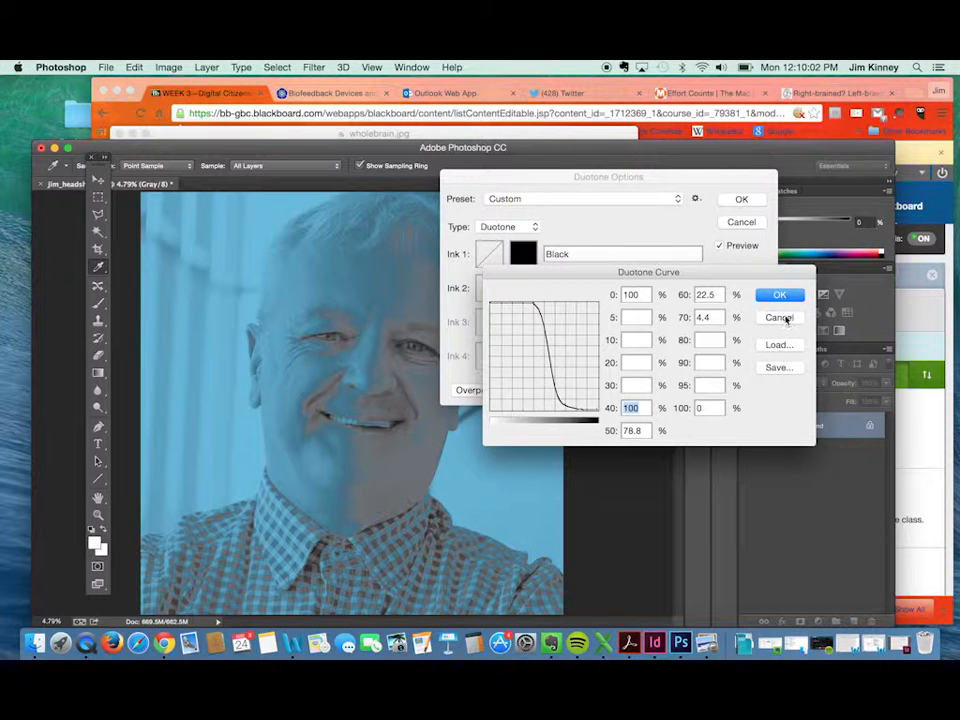
pyautogui.click(779, 317)
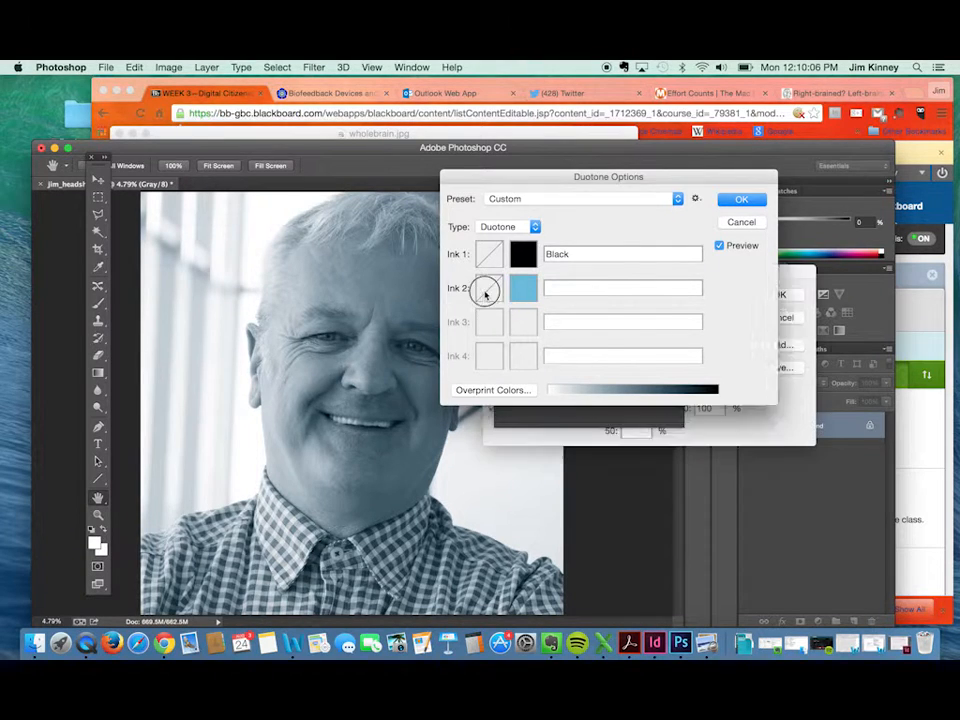
# Raise the Ink 2 duotone curve to 100% at the 70% point.
pyautogui.click(488, 288)
pyautogui.moveTo(566, 334); pyautogui.dragTo(566, 302)
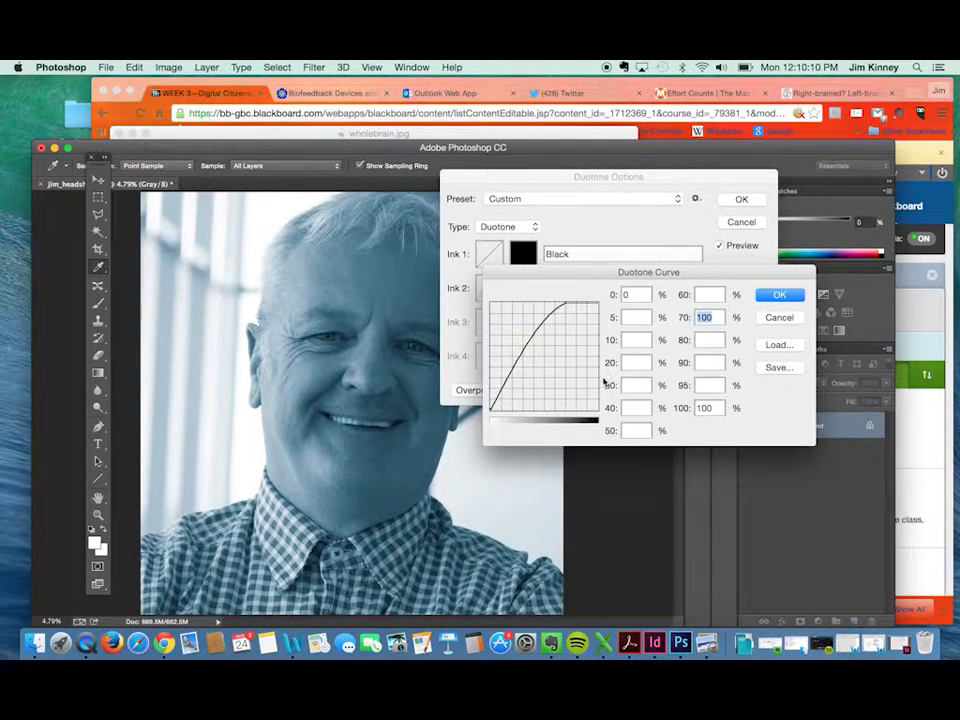
pyautogui.click(778, 296)
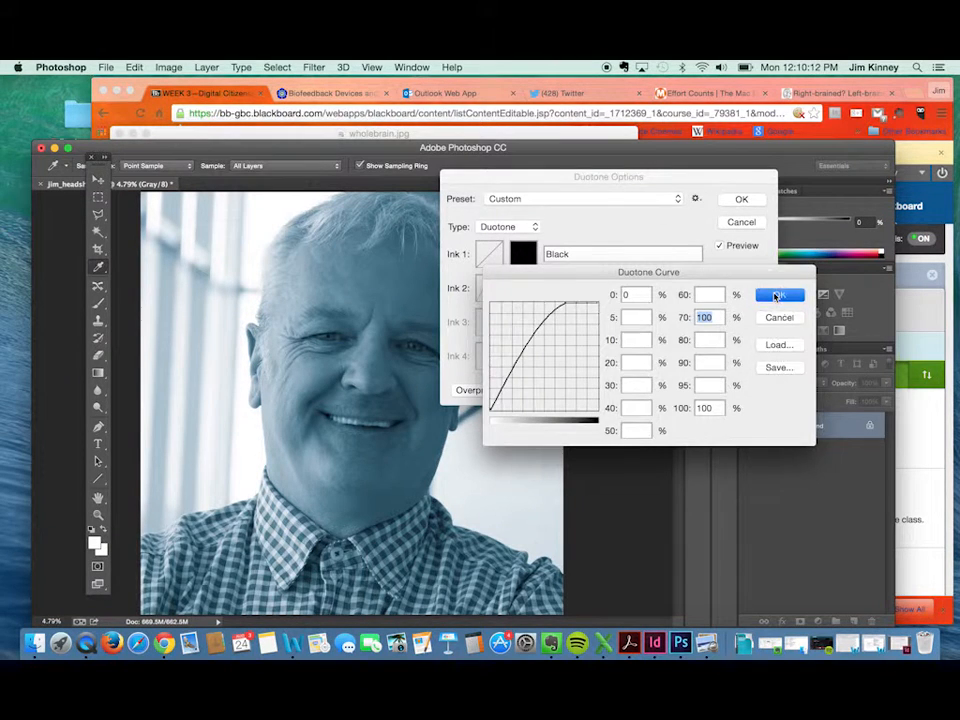
# Name Ink 2 "Blu" and apply the duotone settings to the headshot.
pyautogui.click(741, 198)
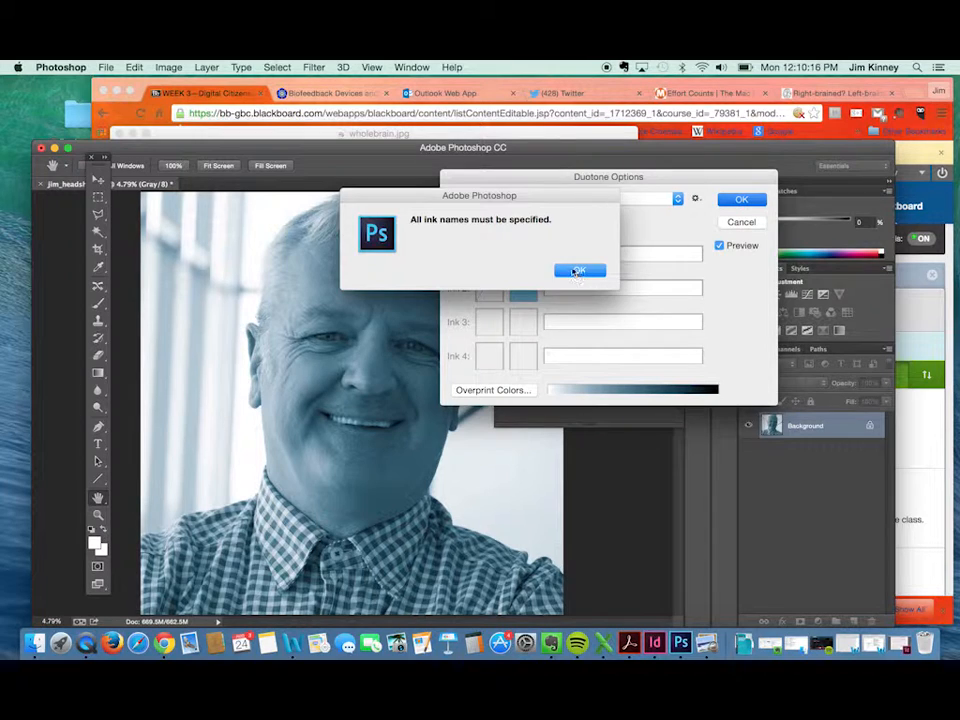
pyautogui.click(579, 273)
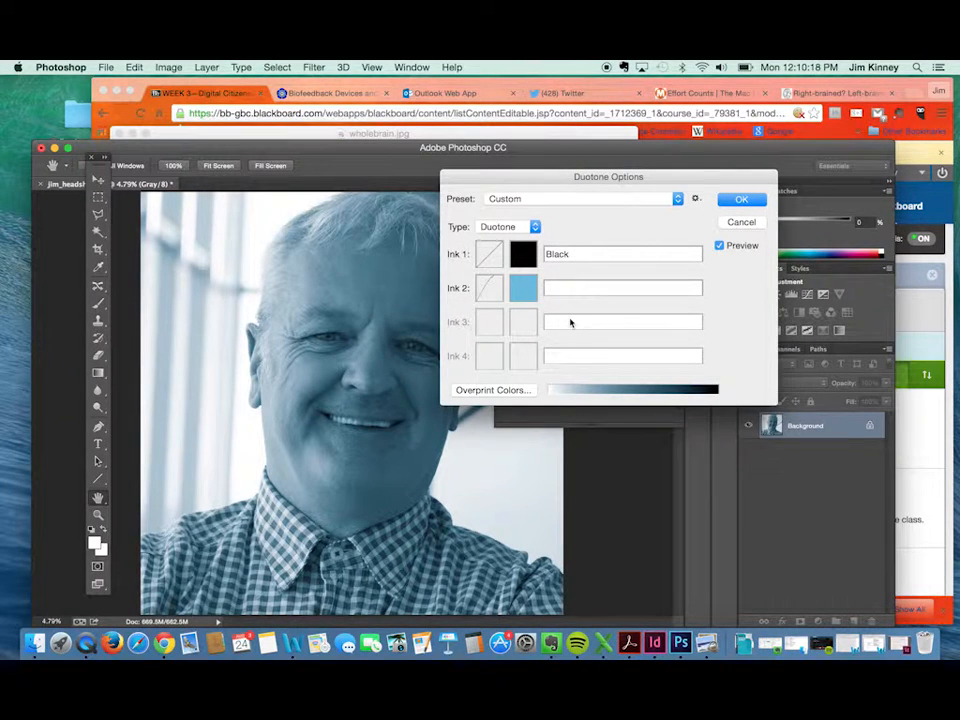
pyautogui.write('Blue')
pyautogui.press('Return')
pyautogui.press('c')
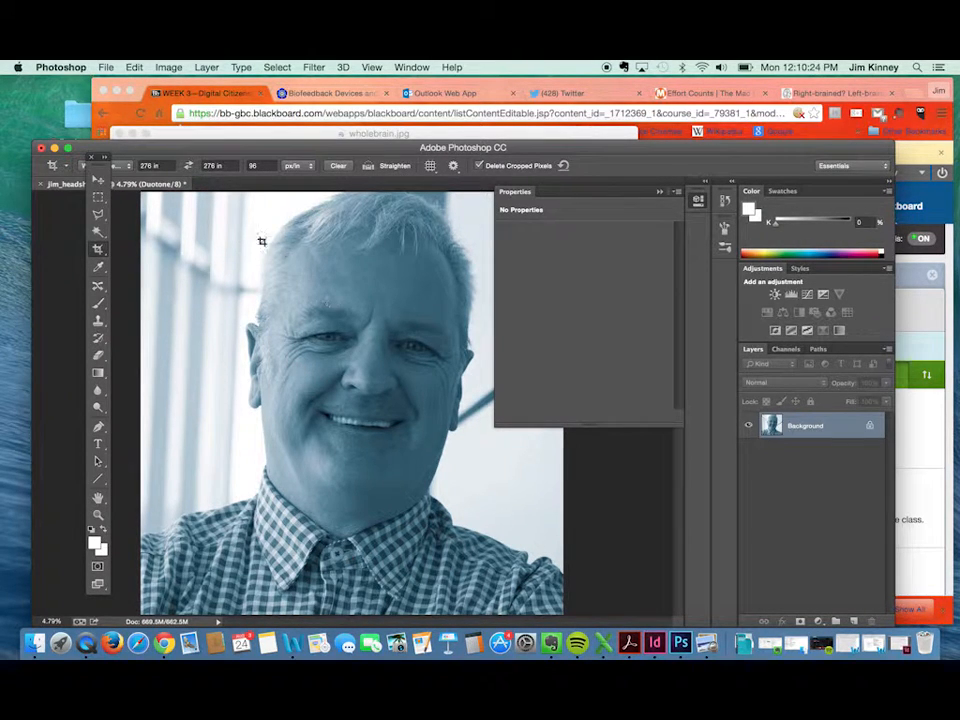
# Reposition the image window and convert the duotone headshot to RGB Color mode.
pyautogui.moveTo(176, 150); pyautogui.dragTo(152, 105)
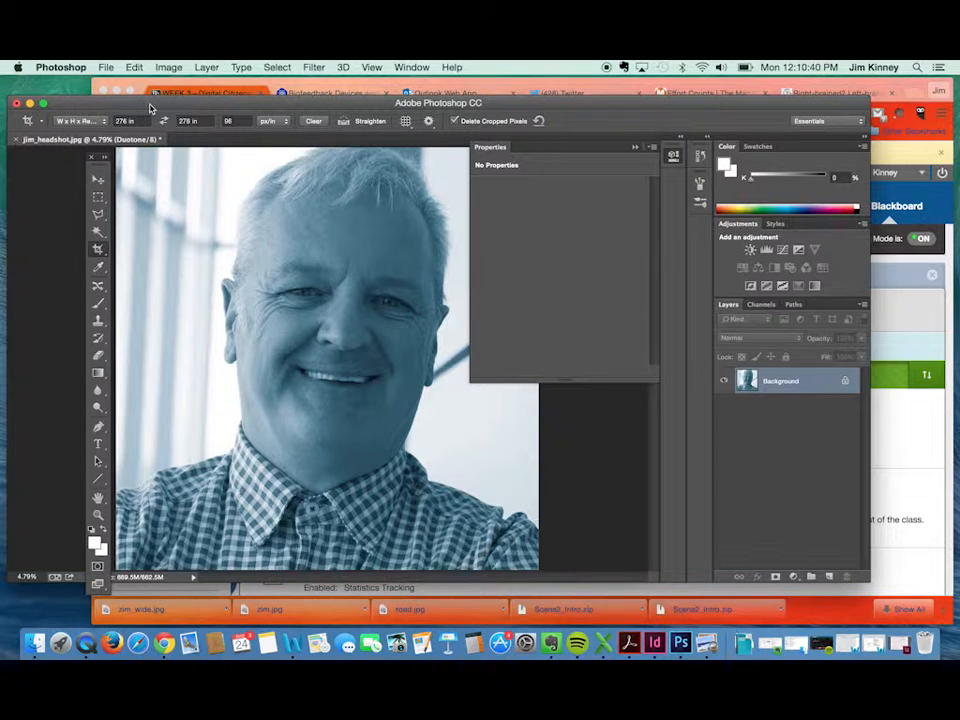
pyautogui.moveTo(150, 107); pyautogui.dragTo(175, 103)
pyautogui.click(167, 67)
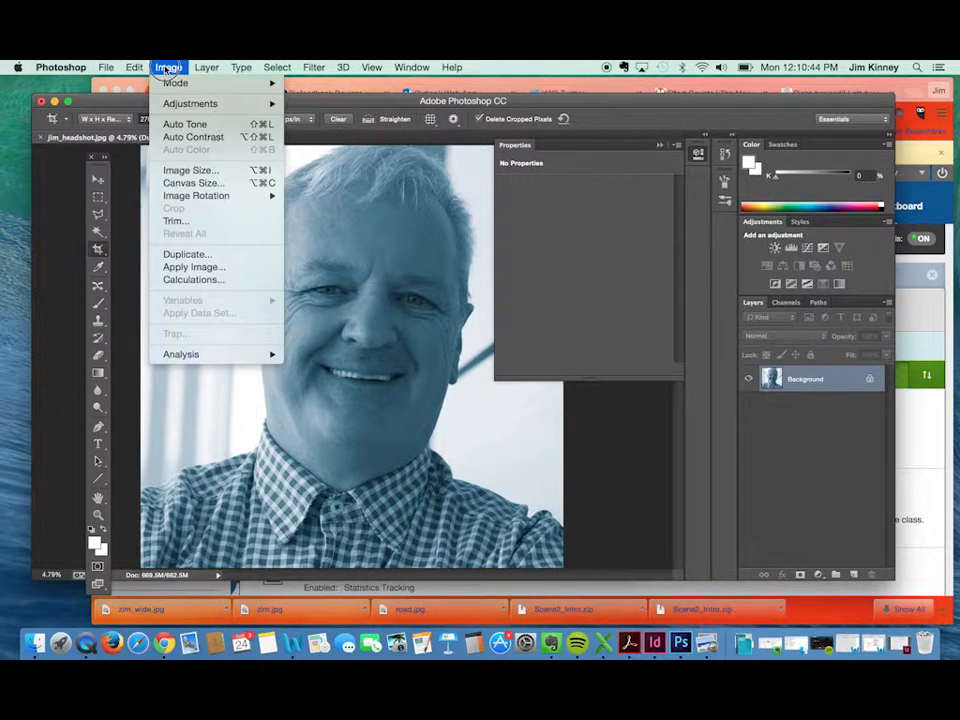
pyautogui.moveTo(171, 88)
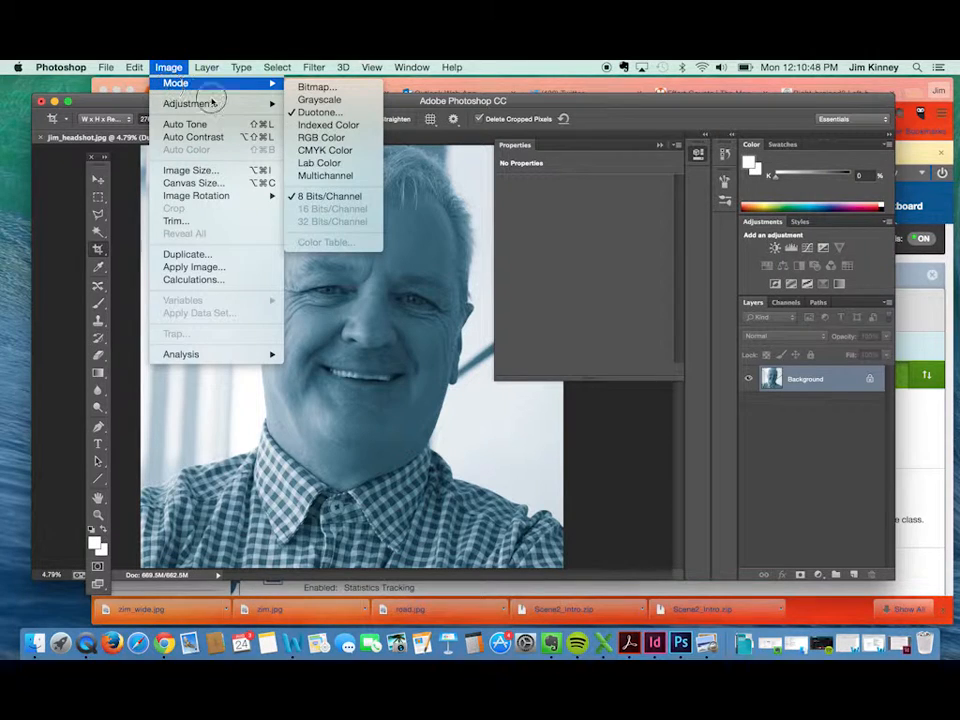
pyautogui.click(326, 141)
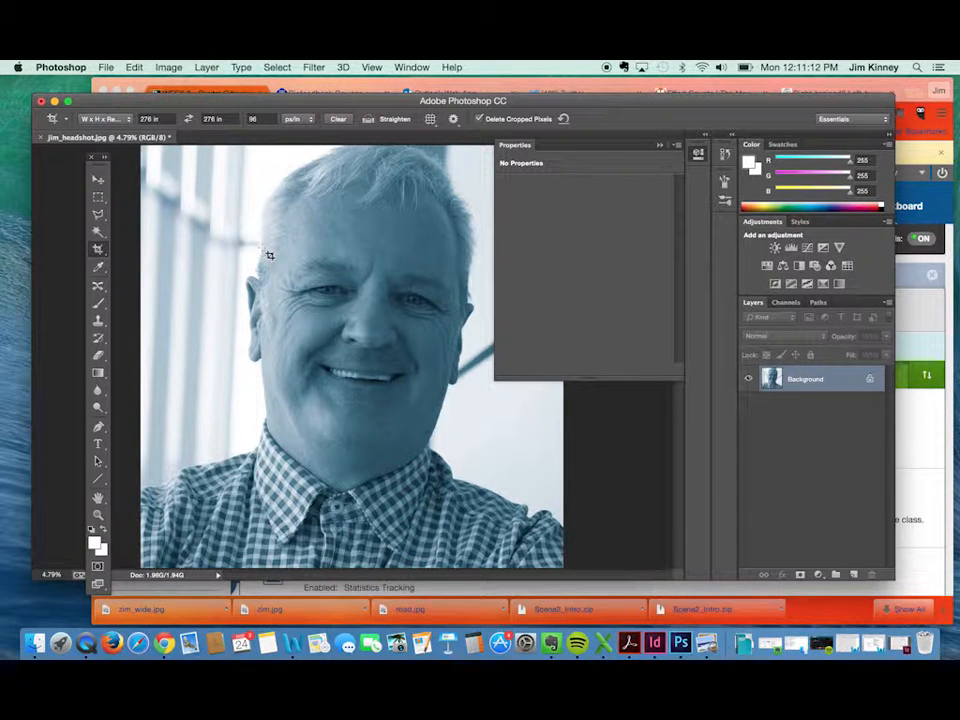
pyautogui.click(106, 67)
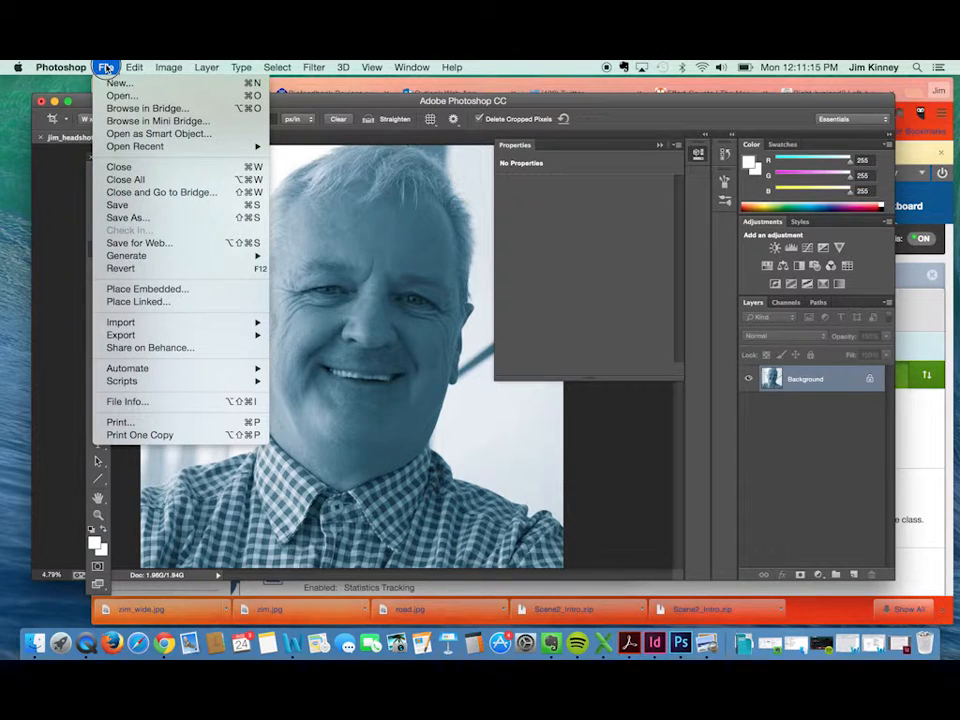
pyautogui.click(153, 249)
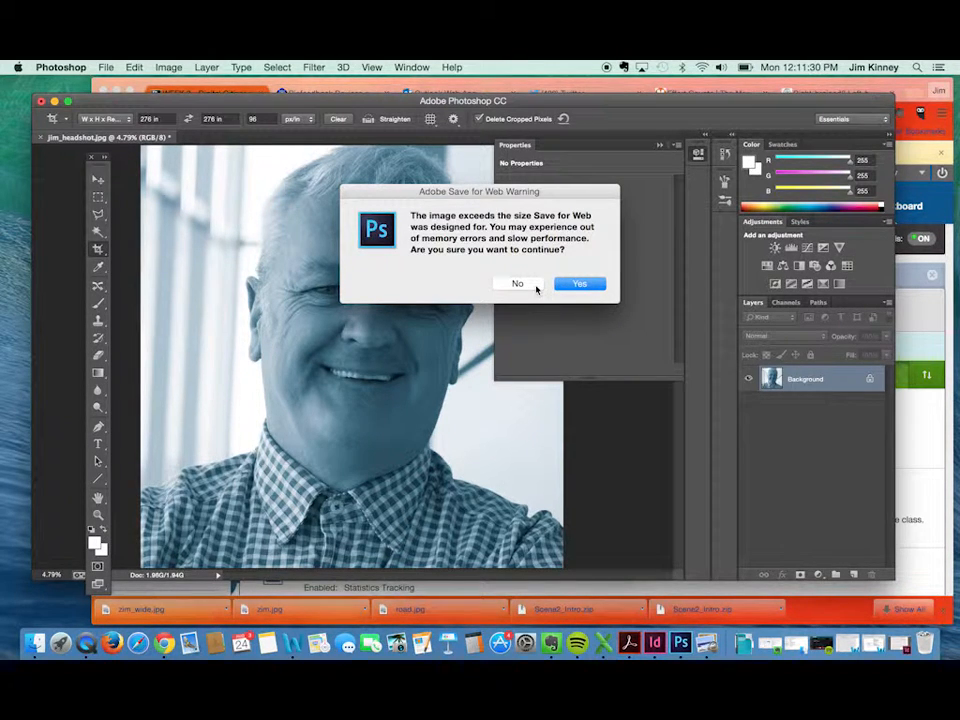
pyautogui.click(534, 285)
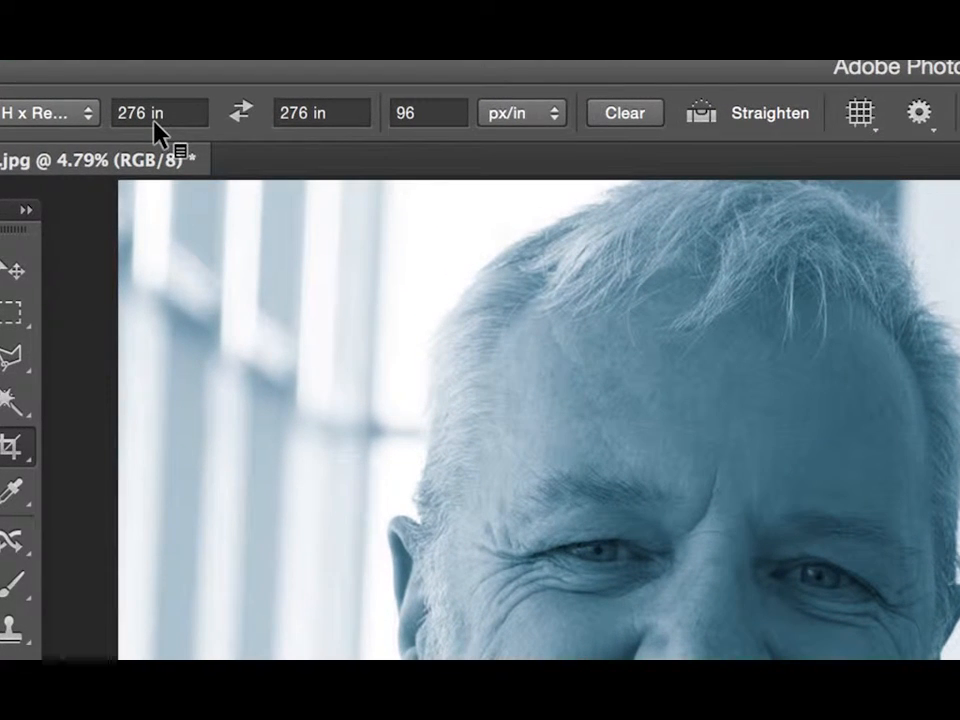
# Change the crop width and height to 276 px by 276 px and apply the crop to the whole headshot.
pyautogui.click(163, 113)
pyautogui.moveTo(163, 113); pyautogui.dragTo(147, 113)
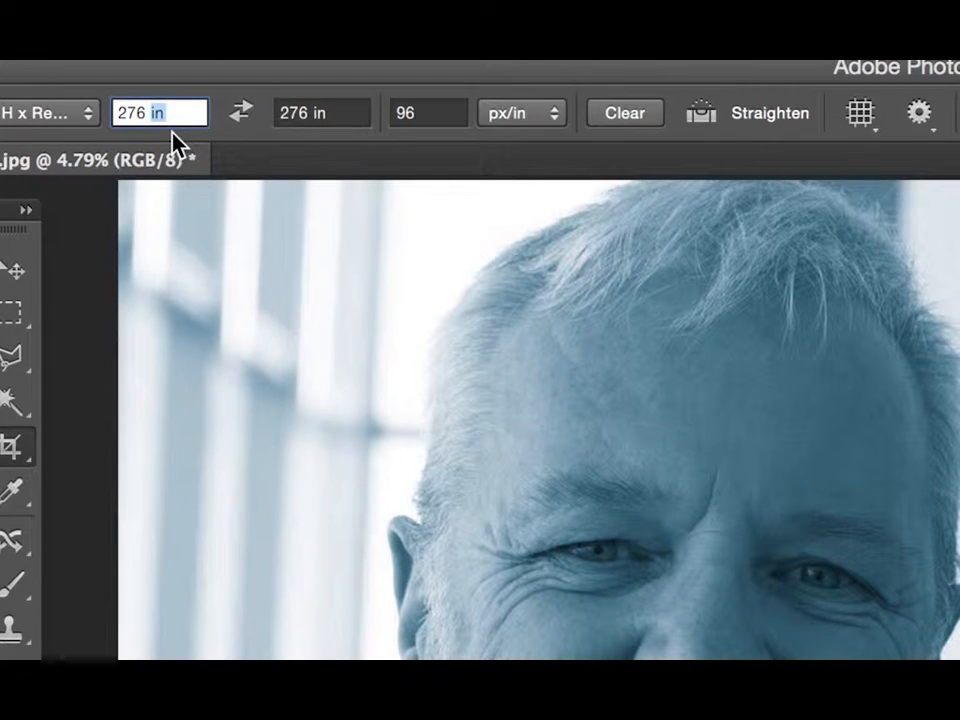
pyautogui.write('px')
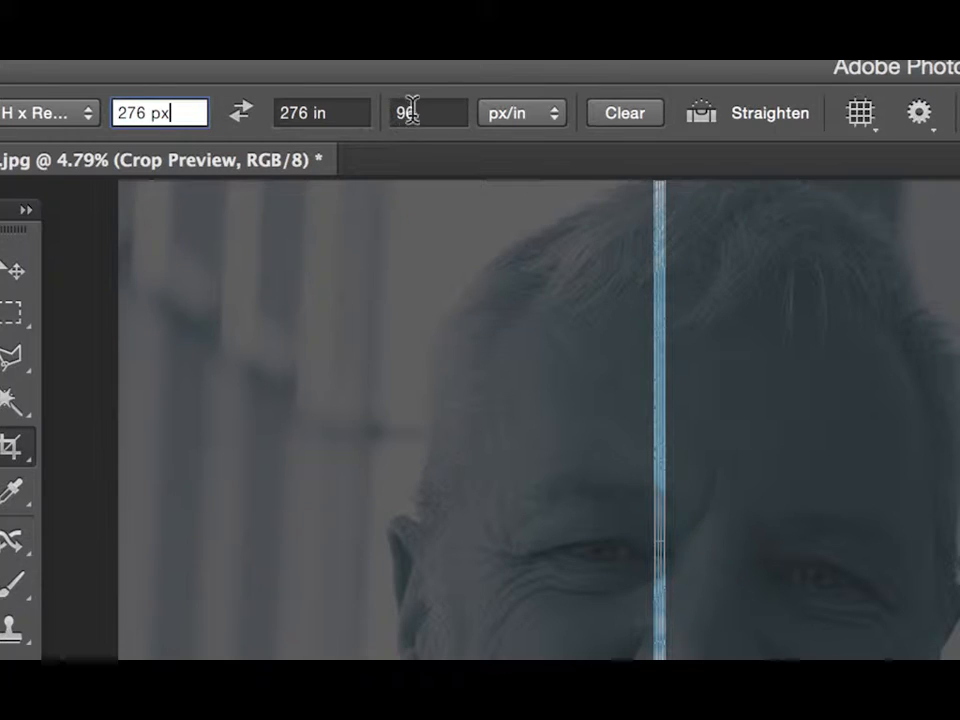
pyautogui.click(331, 112)
pyautogui.doubleClick(331, 112)
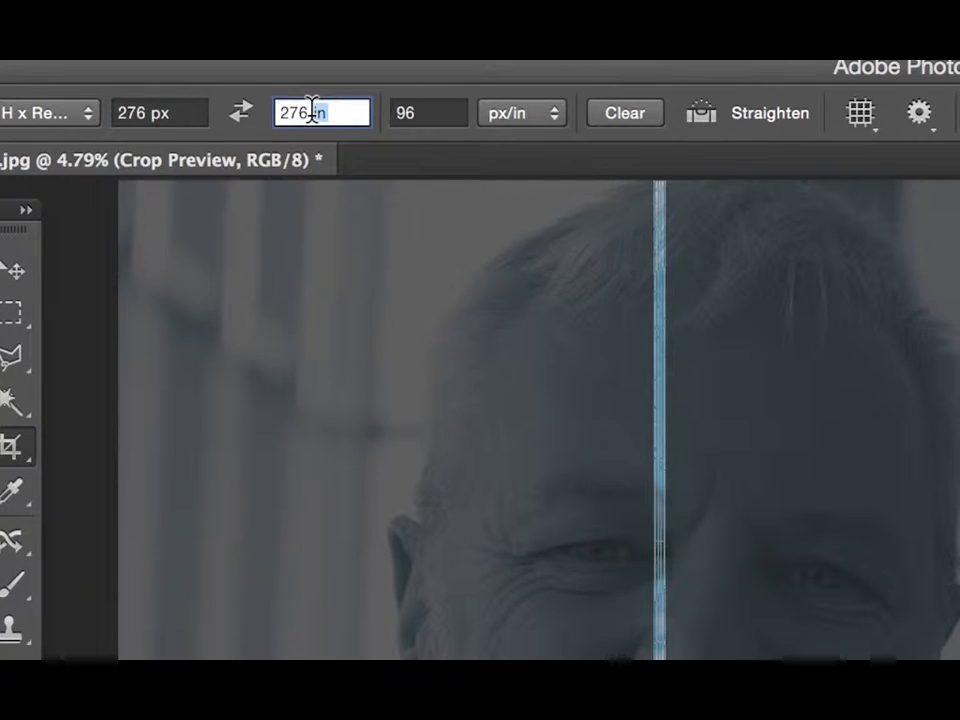
pyautogui.write('px')
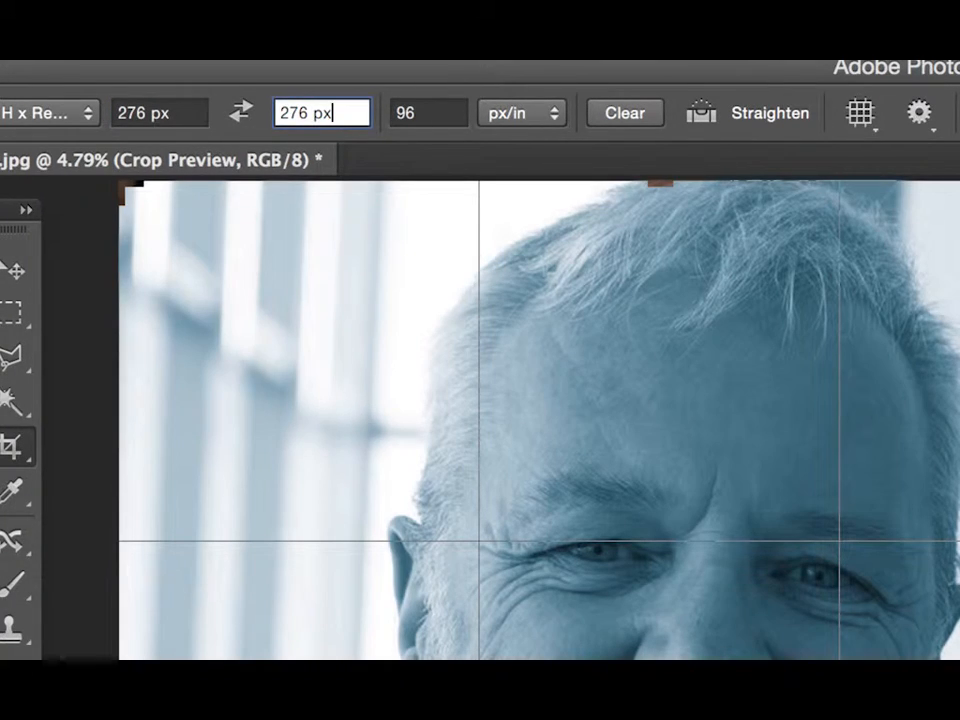
pyautogui.press('Return')
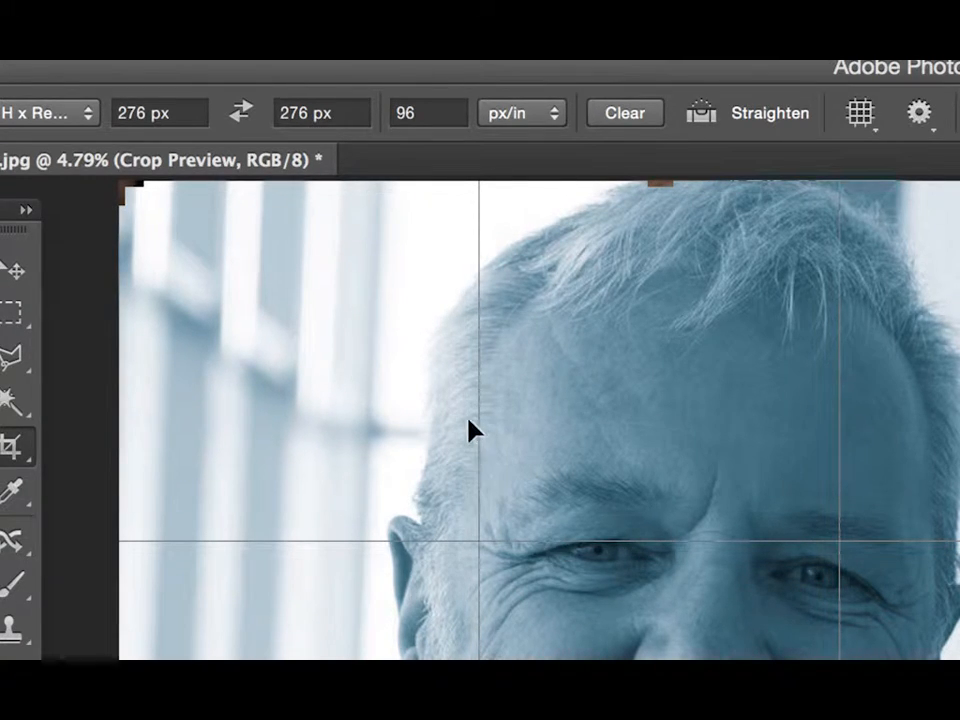
pyautogui.press('Return')
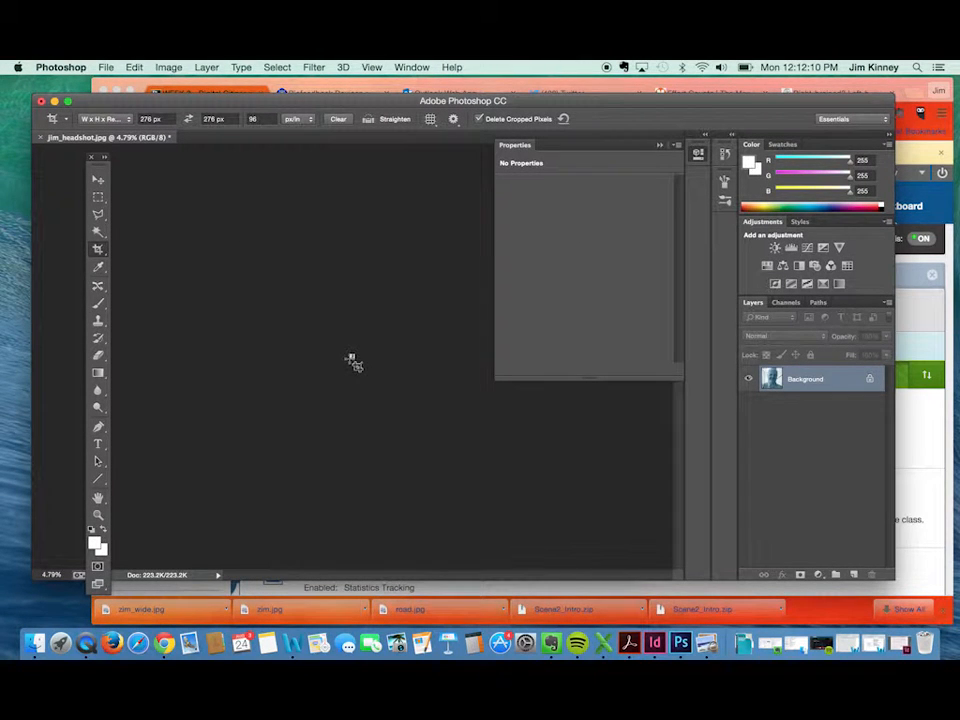
# Uncover the wholebrain.jpg diagram to compare its blue with the duotone headshot, and bring the Photoshop window back in front.
pyautogui.moveTo(337, 338); pyautogui.dragTo(531, 523)
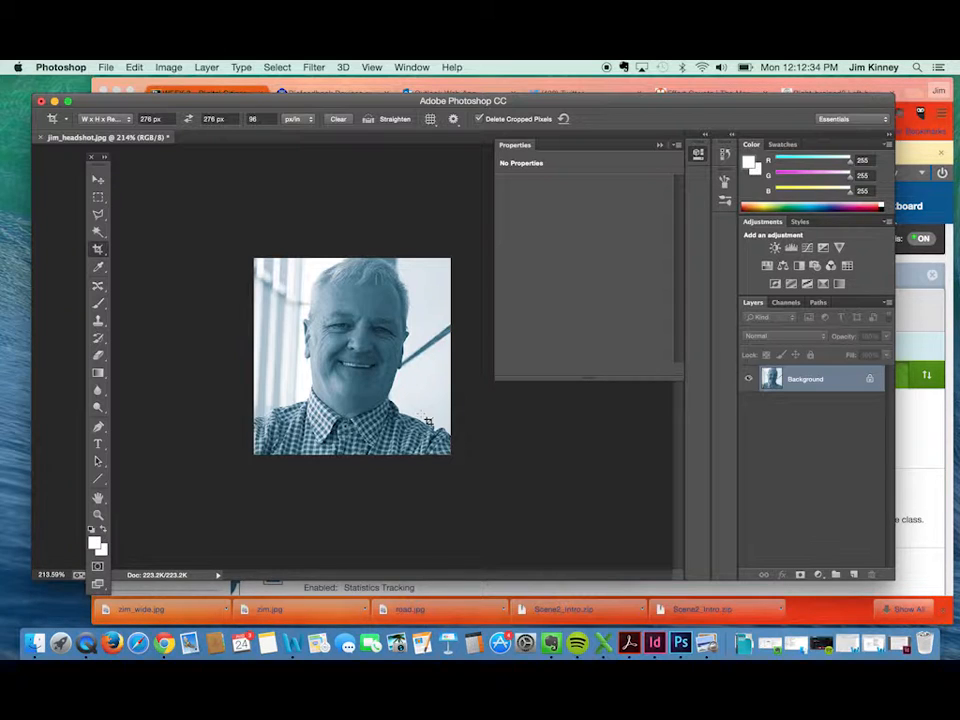
pyautogui.click(428, 420)
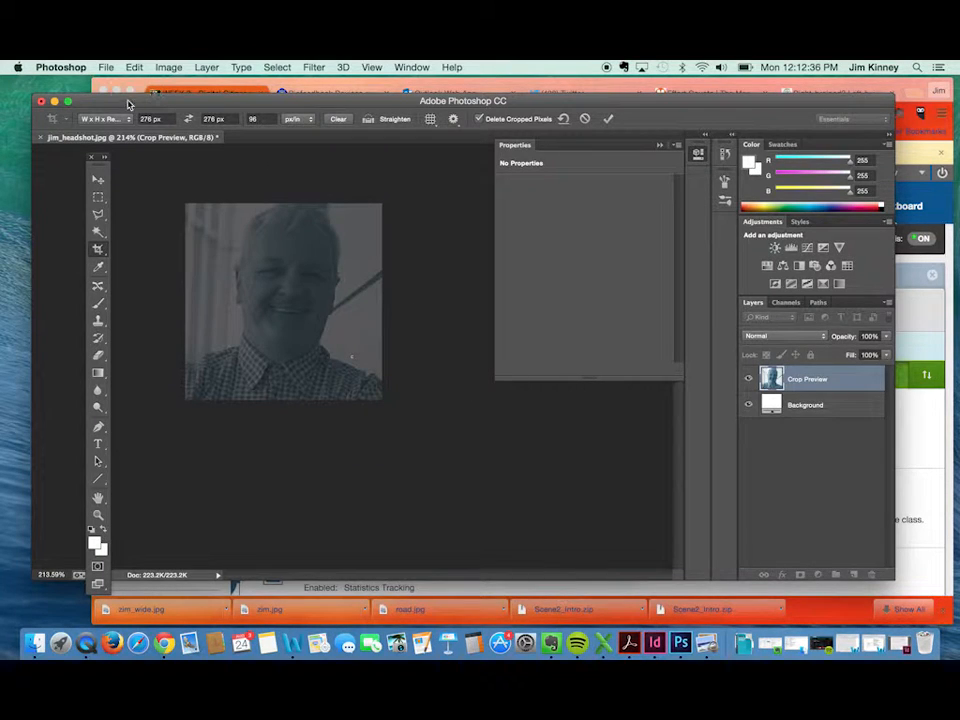
pyautogui.moveTo(129, 101); pyautogui.dragTo(134, 296)
pyautogui.click(334, 260)
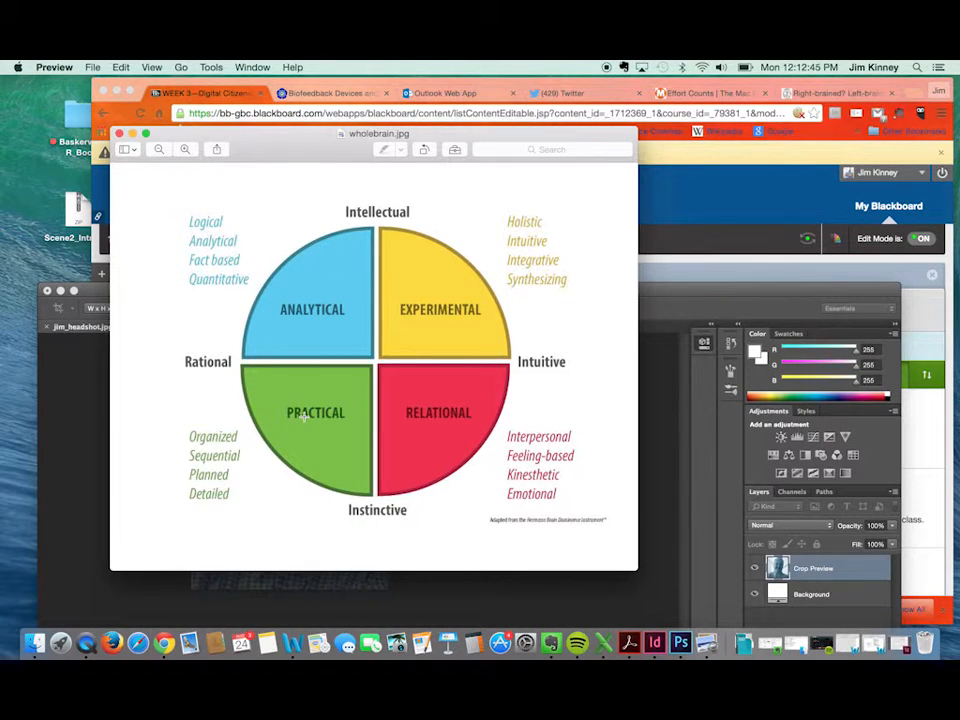
pyautogui.click(83, 408)
pyautogui.moveTo(153, 292); pyautogui.dragTo(130, 102)
# Discard the accidental crop preview on the headshot without cropping and switch to the Move tool.
pyautogui.click(106, 67)
pyautogui.click(301, 301)
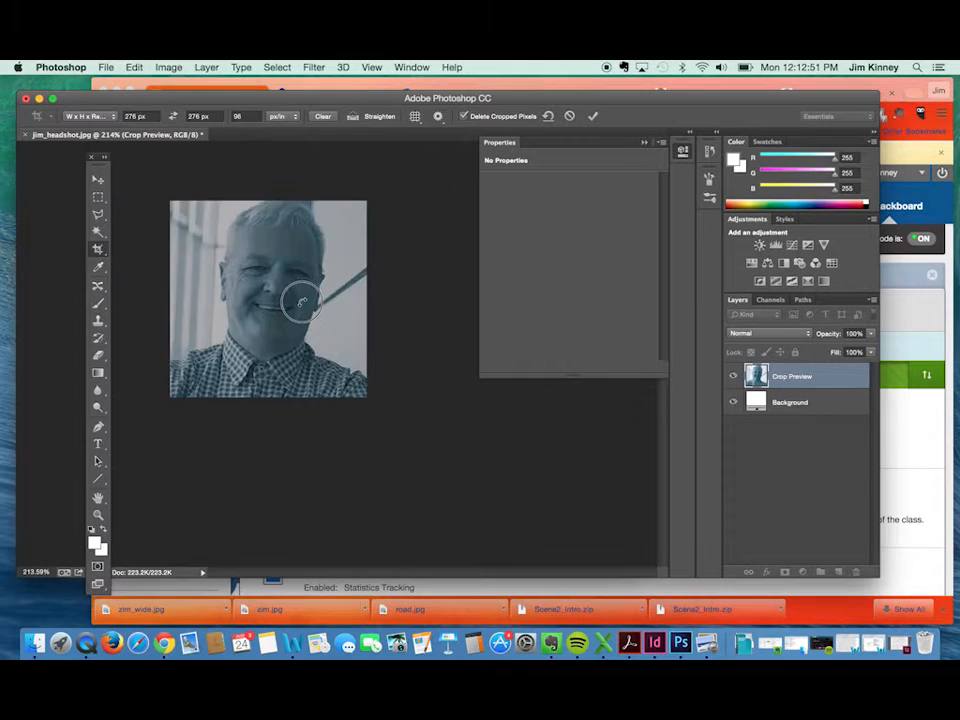
pyautogui.click(97, 178)
pyautogui.click(591, 270)
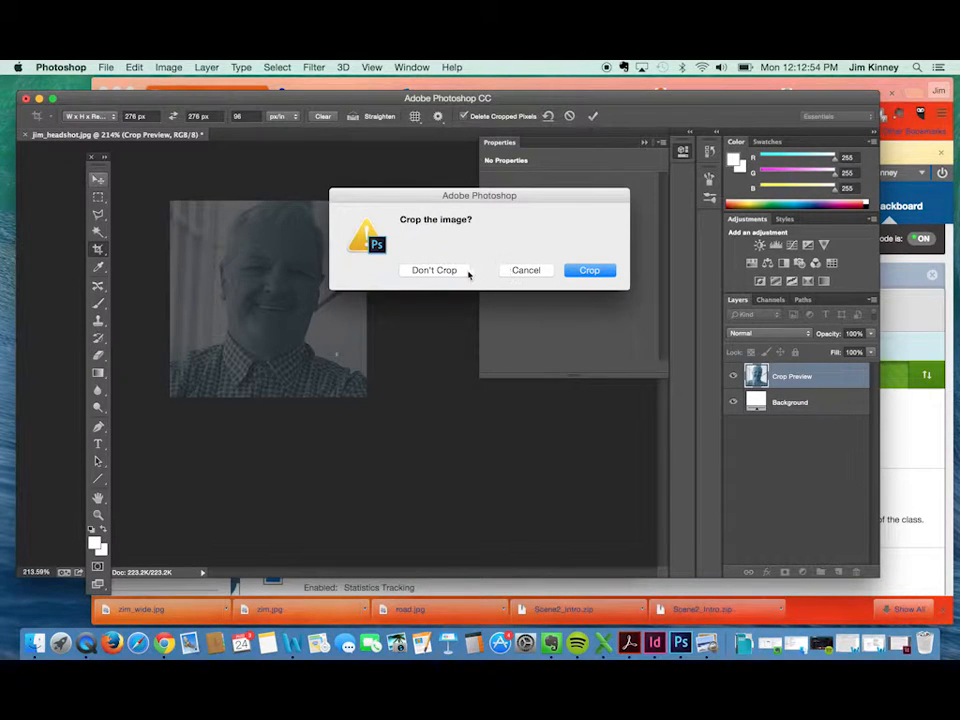
# Export the headshot with Save for Web, keeping the JPEG format and the JPEG High preset.
pyautogui.click(106, 68)
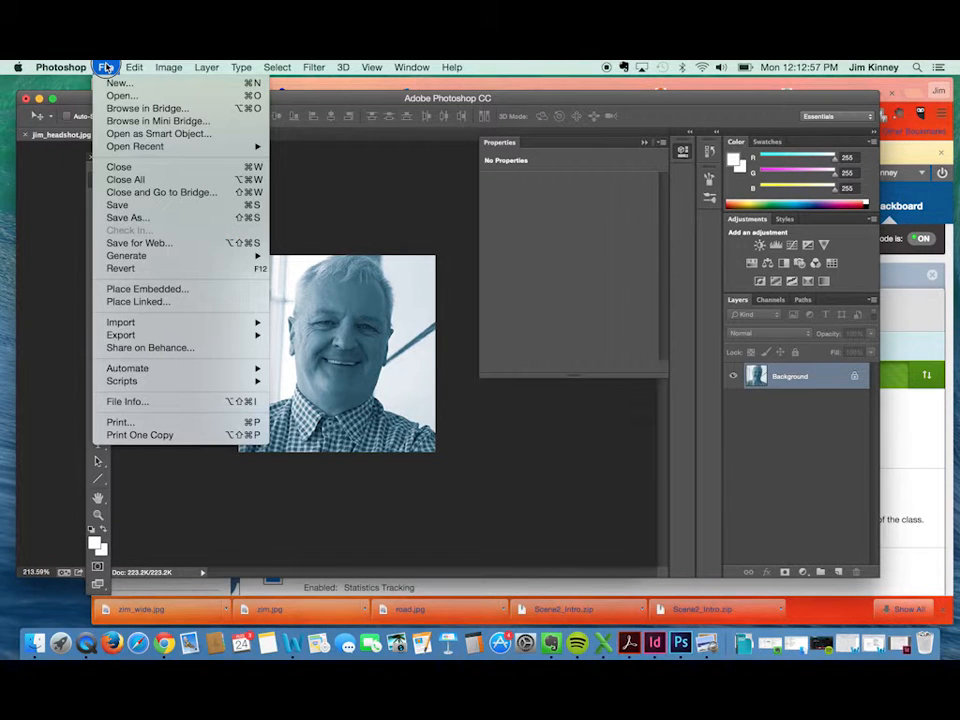
pyautogui.click(152, 243)
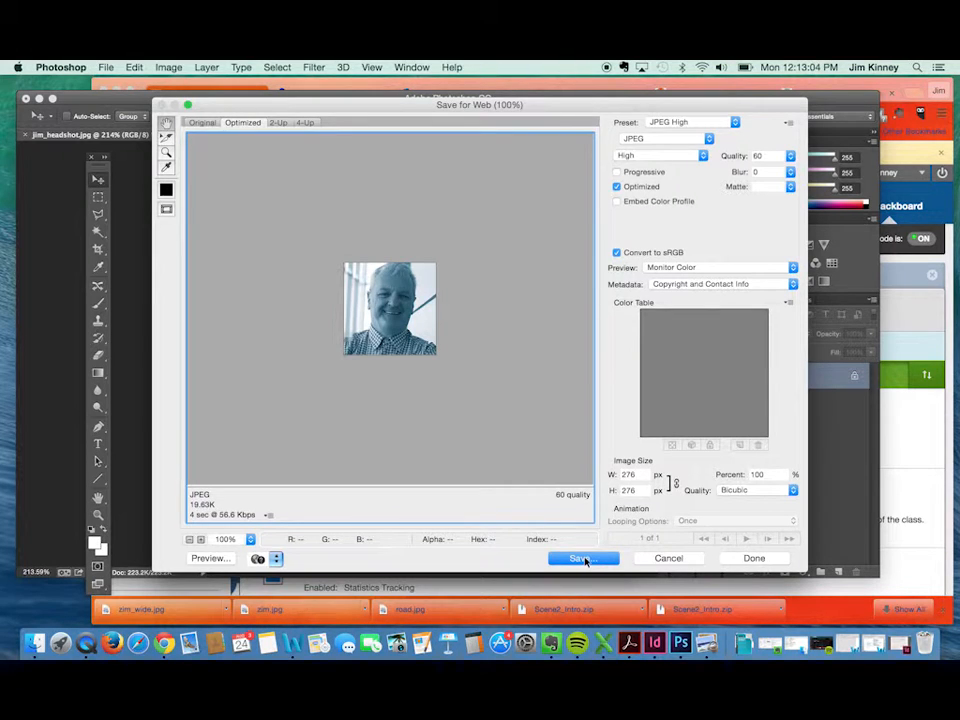
pyautogui.click(632, 138)
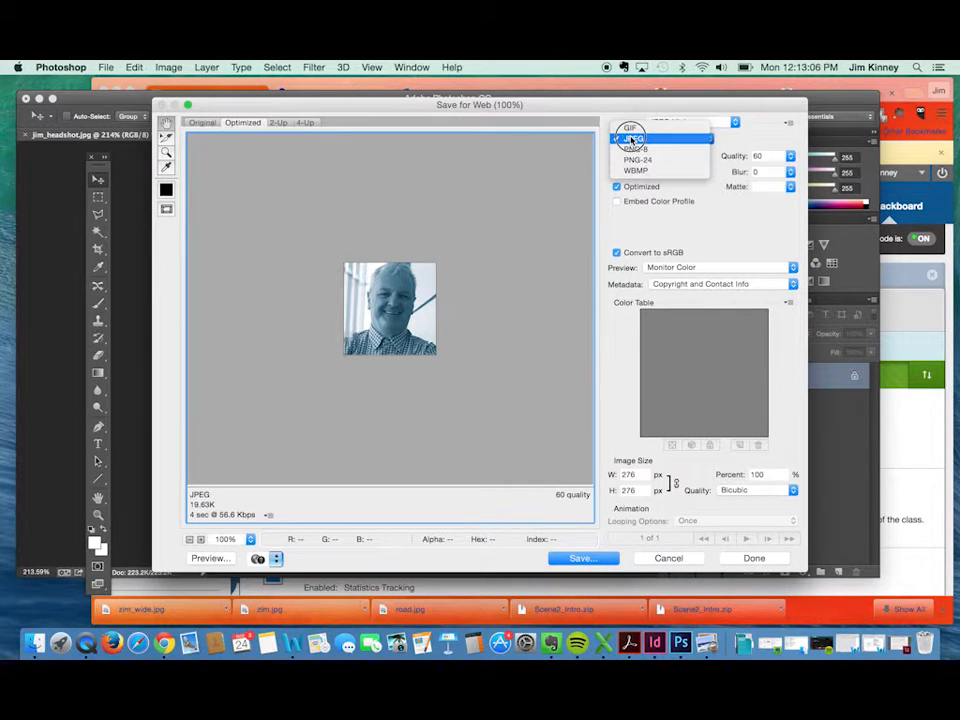
pyautogui.click(633, 138)
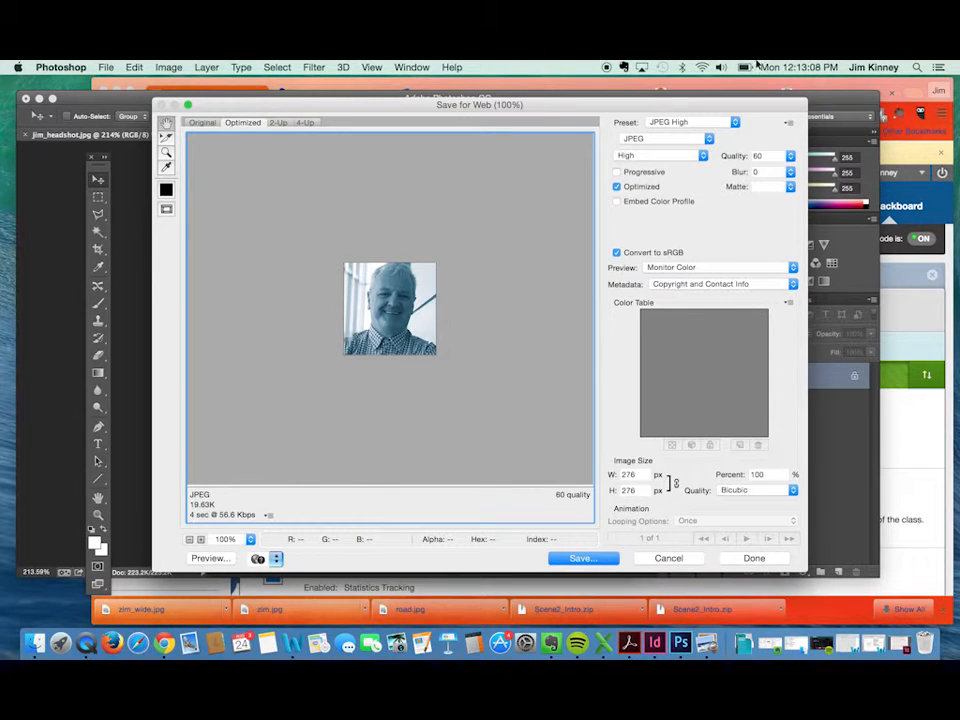
pyautogui.click(690, 122)
pyautogui.click(680, 122)
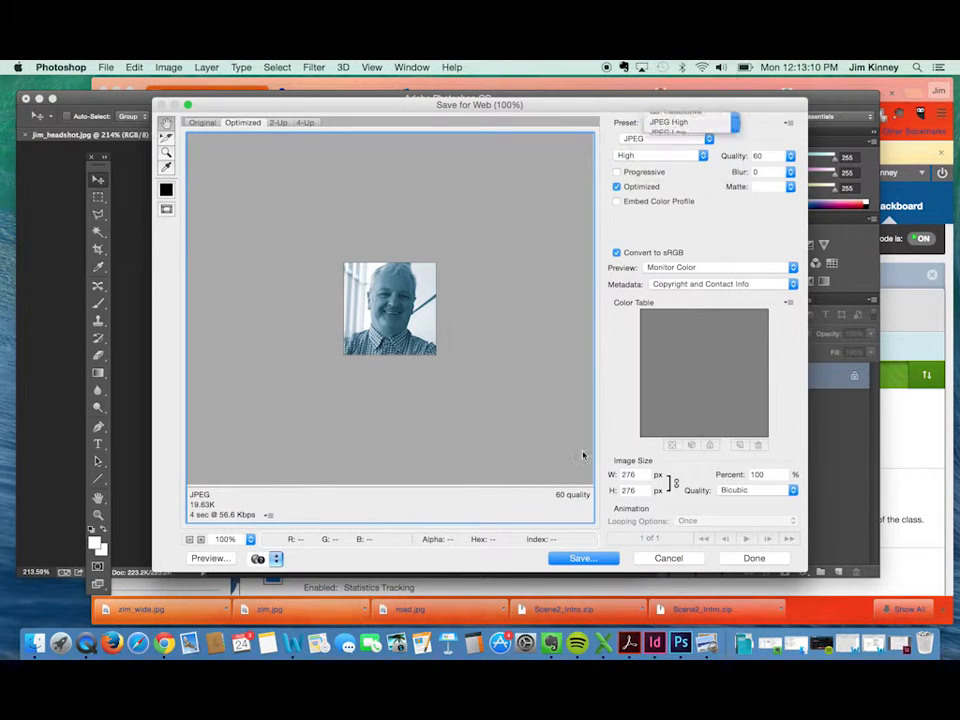
pyautogui.click(576, 563)
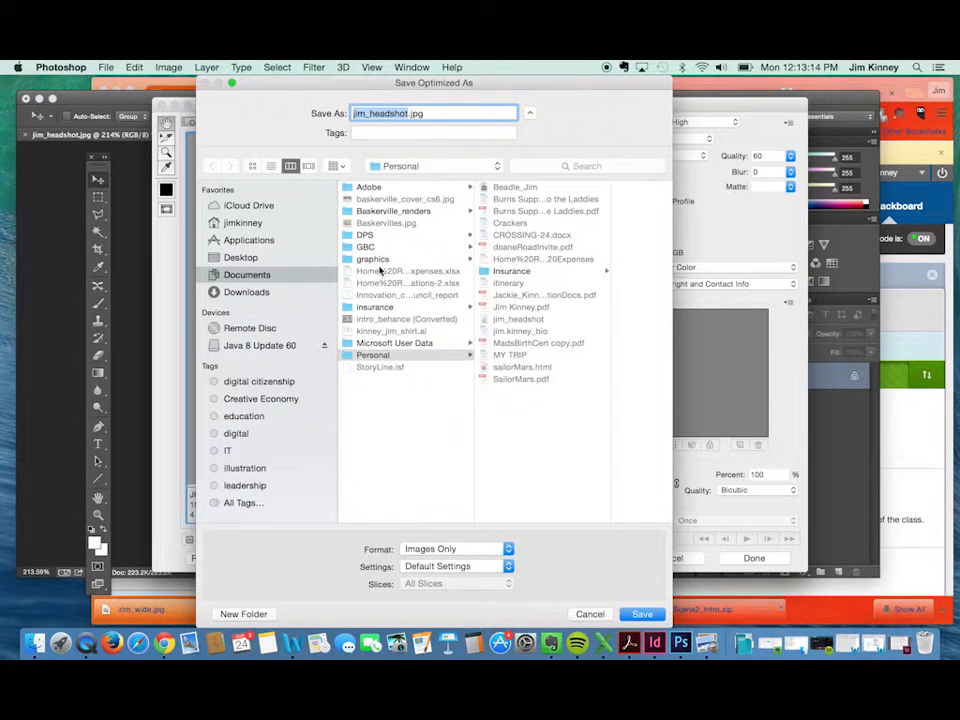
# Prefix the headshot's file name with the person's surname and an underscore, save the JPEG to the Desktop, and close the image window.
pyautogui.click(354, 116)
pyautogui.write('kinney')
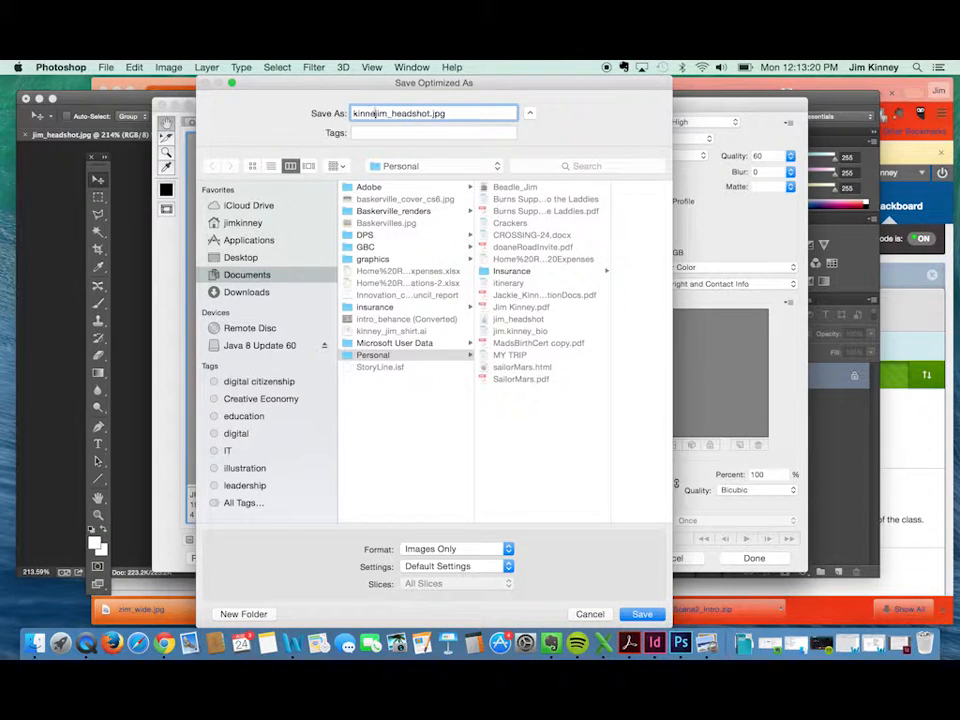
pyautogui.write('_')
pyautogui.click(441, 115)
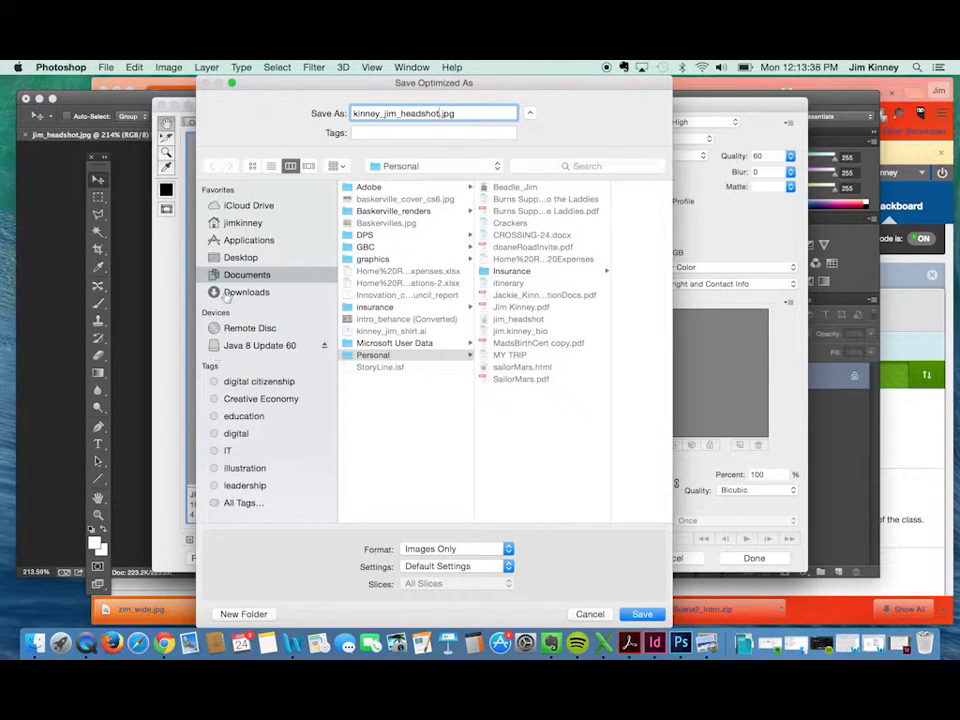
pyautogui.click(240, 260)
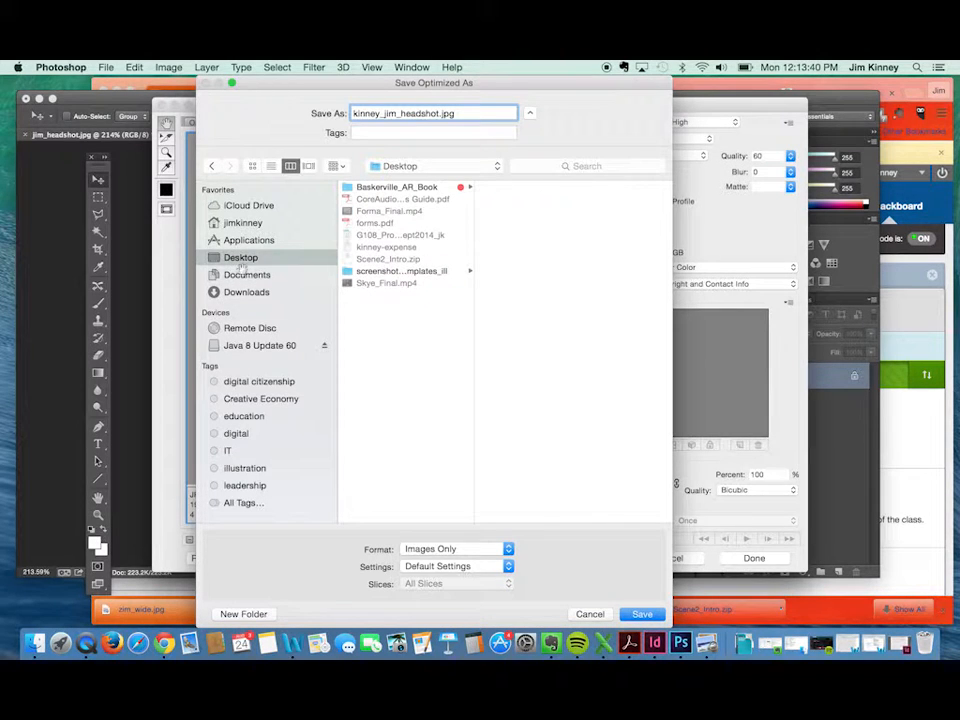
pyautogui.click(640, 614)
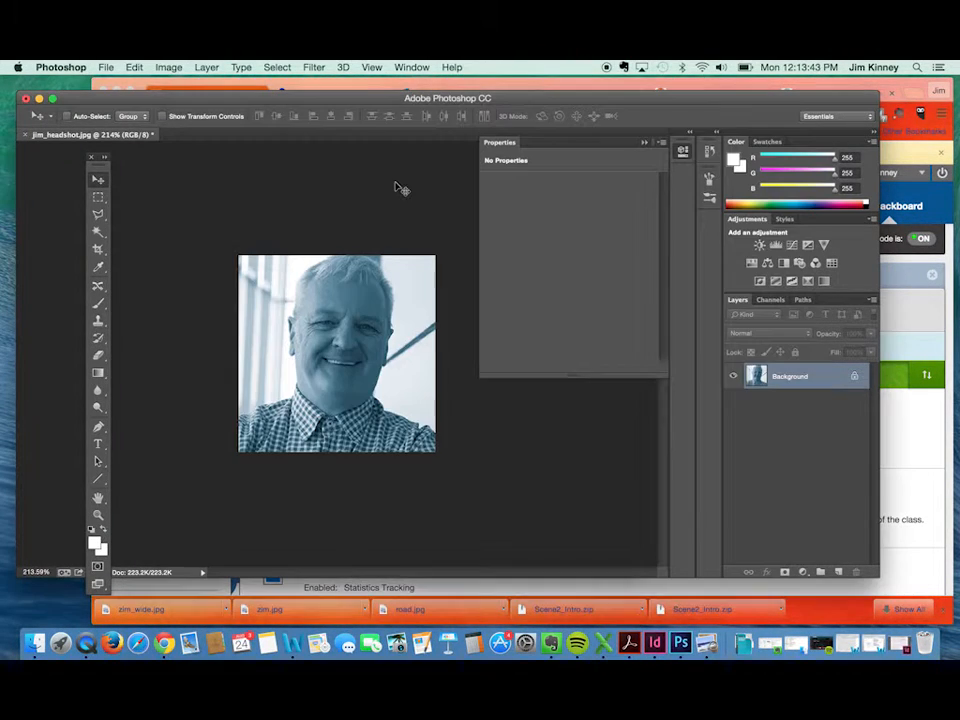
pyautogui.click(27, 100)
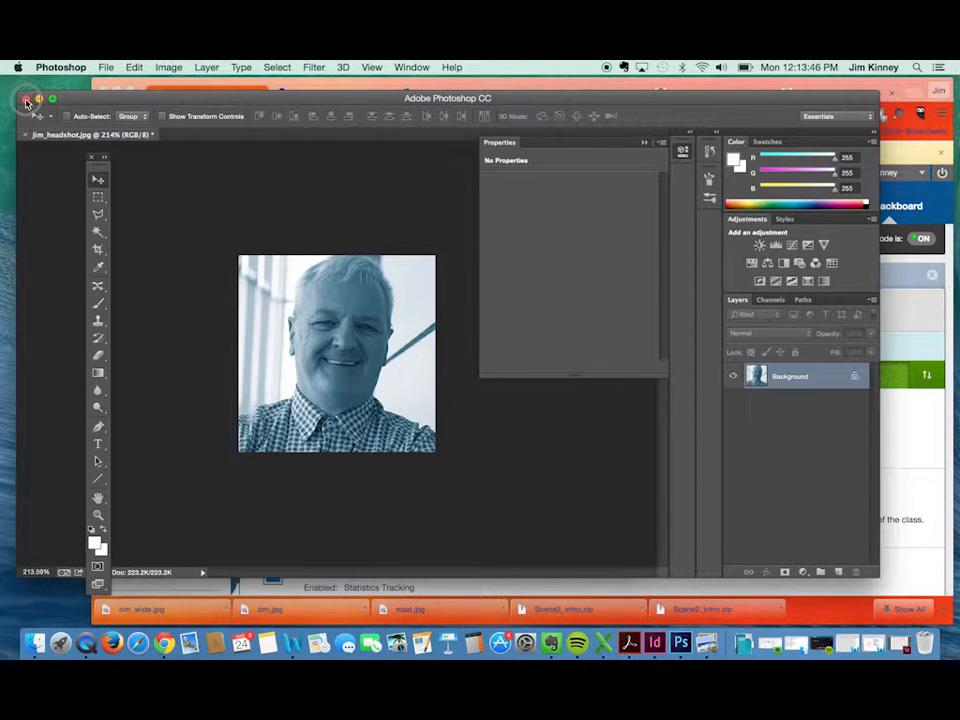